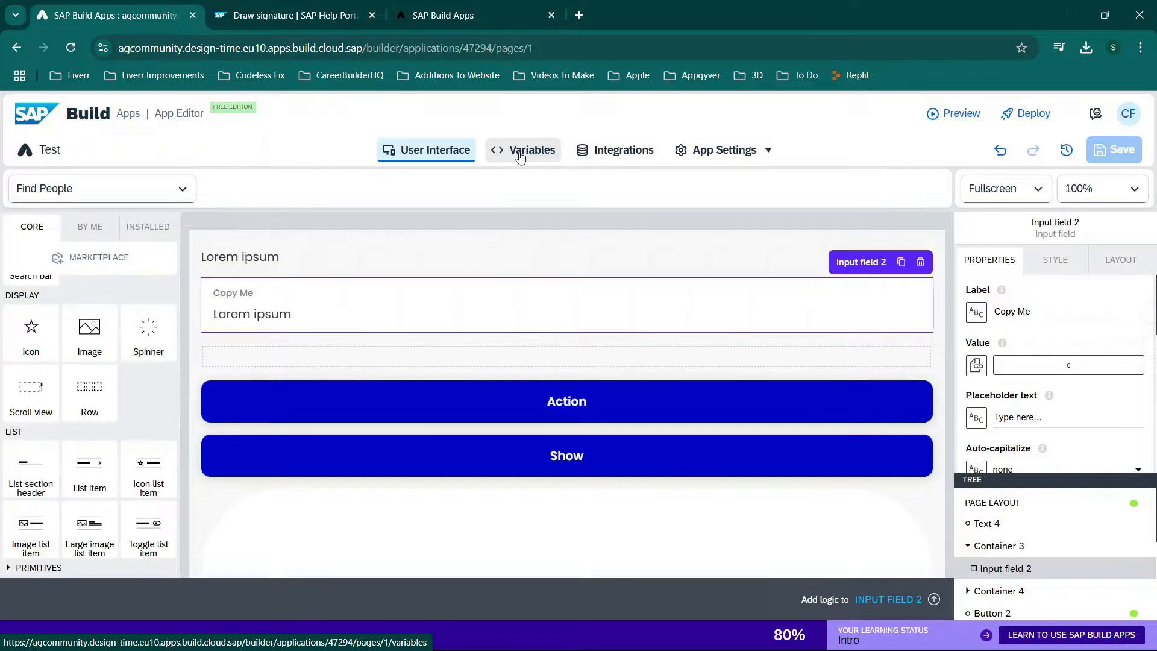
Step: Review the app variables and the page variables of the Find People page
{"action": "left_click", "coordinate": [520, 157]}
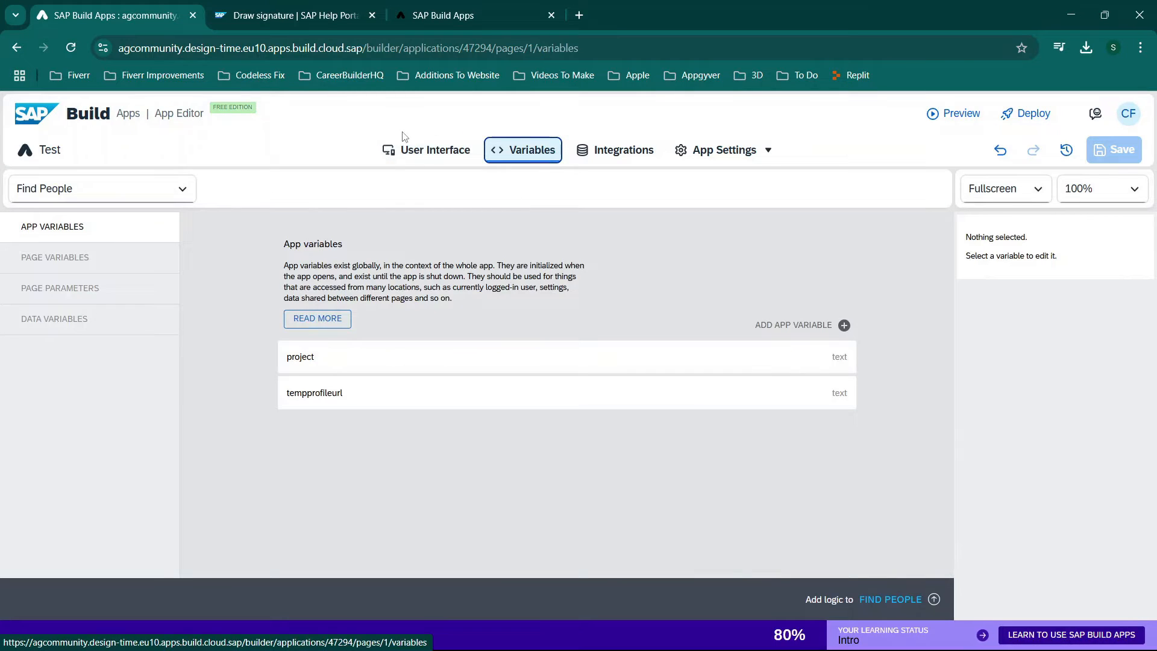
{"action": "left_click", "coordinate": [422, 151]}
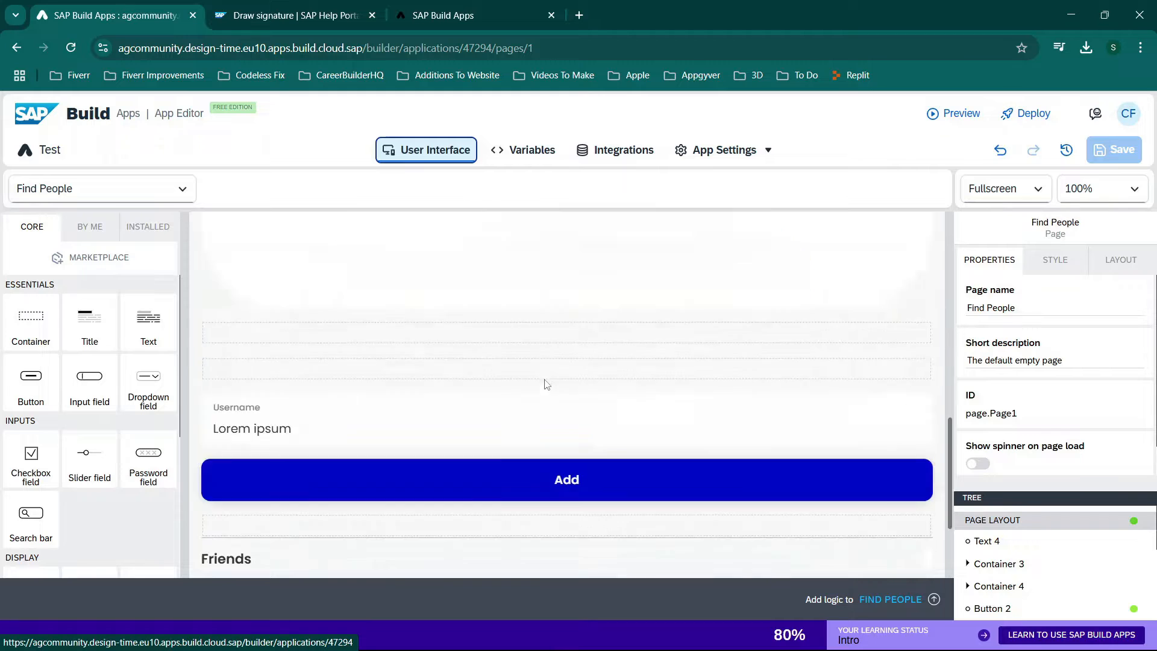
{"action": "scroll", "coordinate": [547, 384], "scroll_direction": "down", "scroll_amount": 3}
{"action": "scroll", "coordinate": [438, 435], "scroll_direction": "up", "scroll_amount": 5}
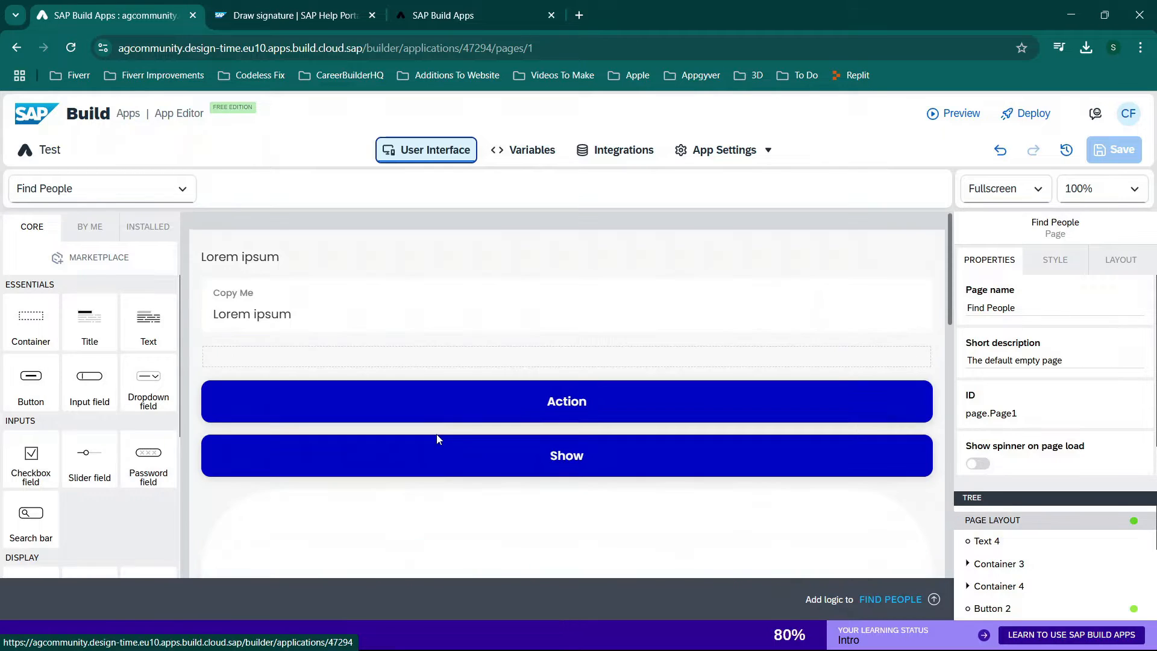
{"action": "left_click", "coordinate": [508, 152]}
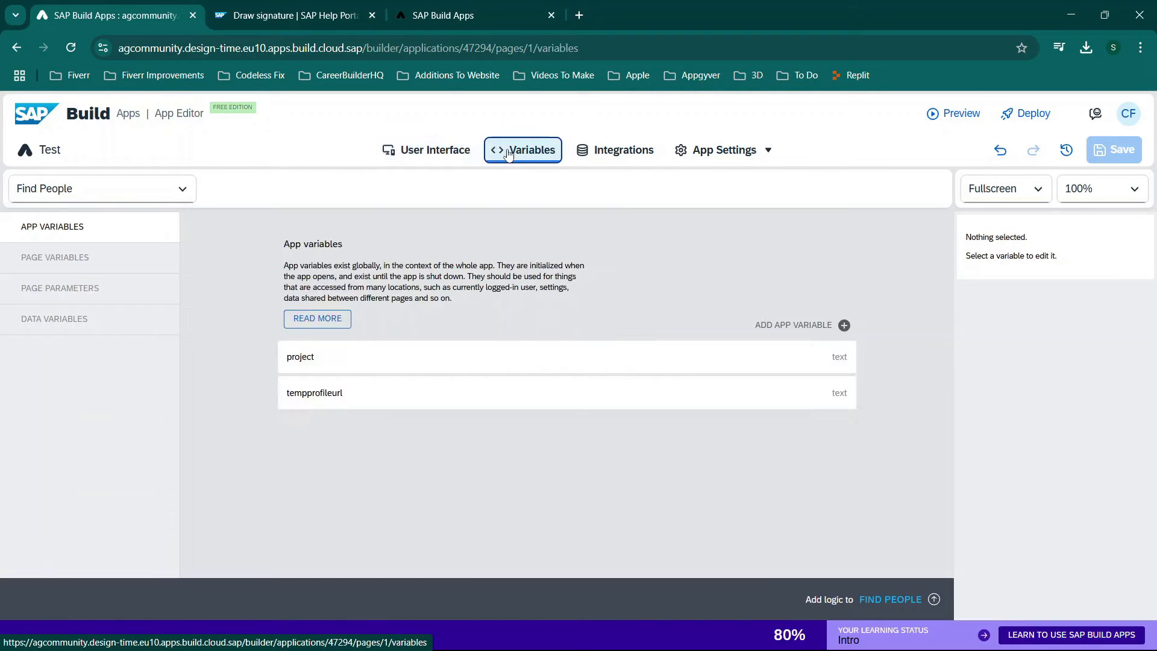
{"action": "left_click", "coordinate": [60, 258]}
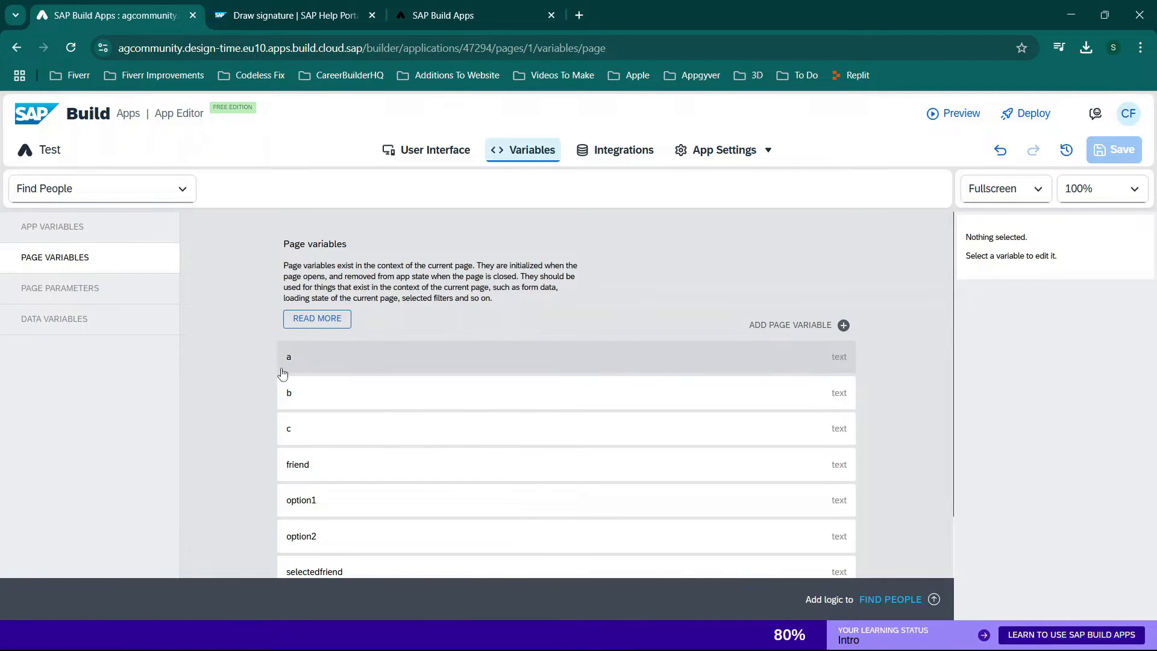
Step: Return to the Find People page layout and look over the Action button, the Show button and the image
{"action": "left_click", "coordinate": [416, 153]}
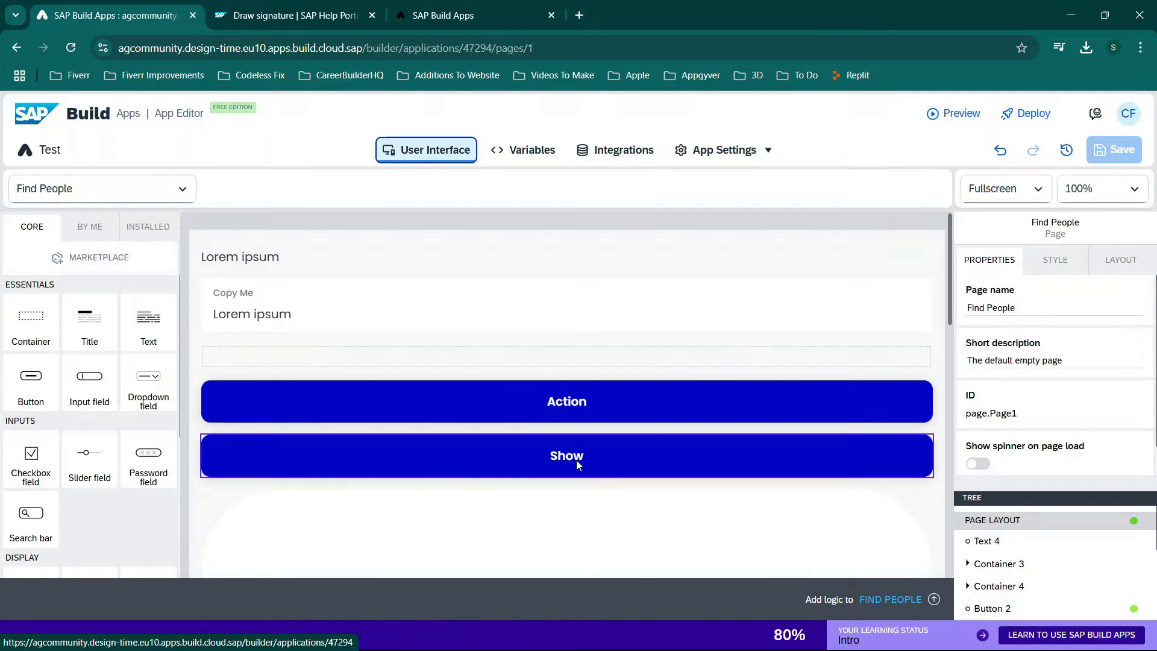
{"action": "left_click", "coordinate": [555, 412]}
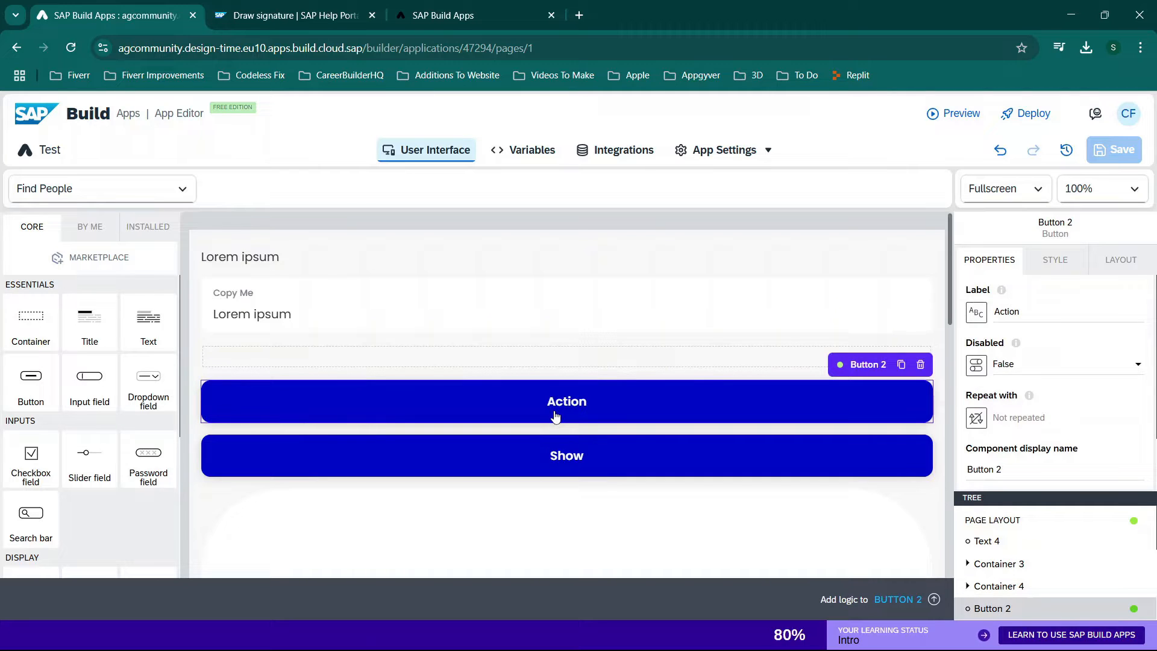
{"action": "scroll", "coordinate": [562, 463], "scroll_direction": "down", "scroll_amount": 3}
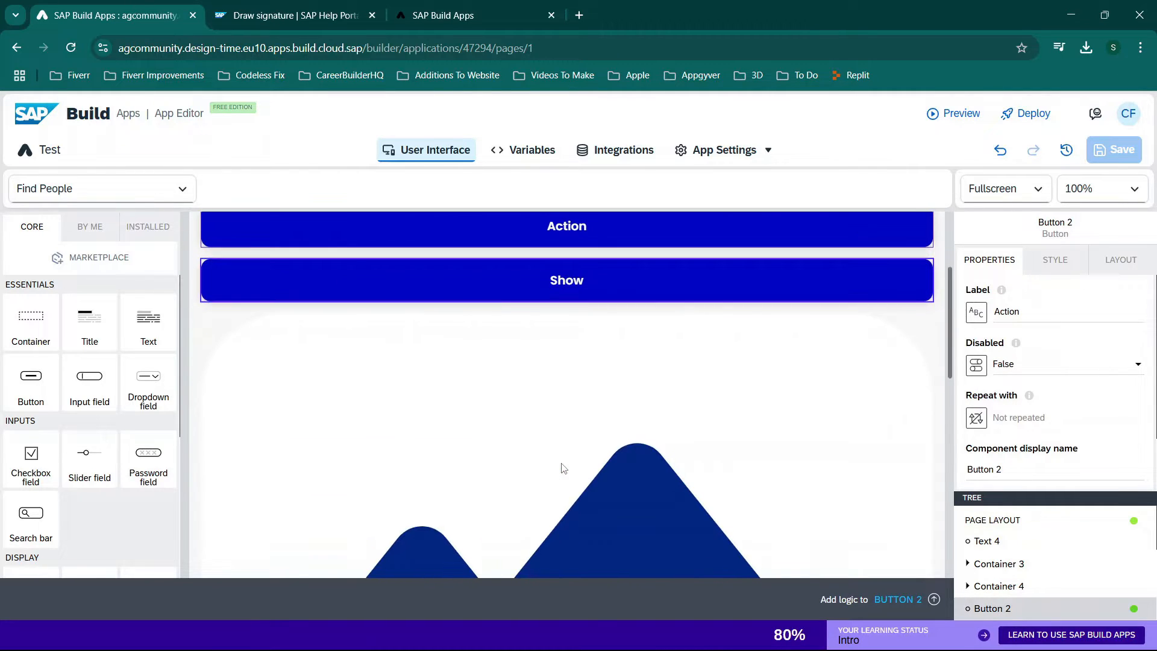
{"action": "scroll", "coordinate": [584, 404], "scroll_direction": "up", "scroll_amount": 3}
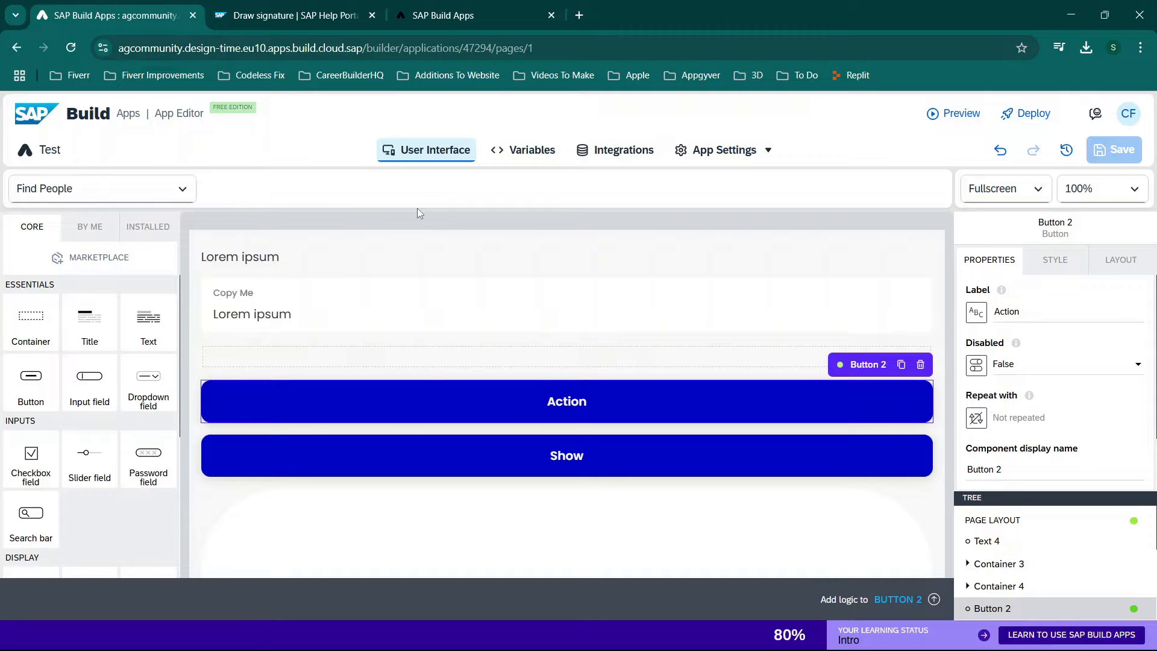
{"action": "scroll", "coordinate": [338, 304], "scroll_direction": "down", "scroll_amount": 1}
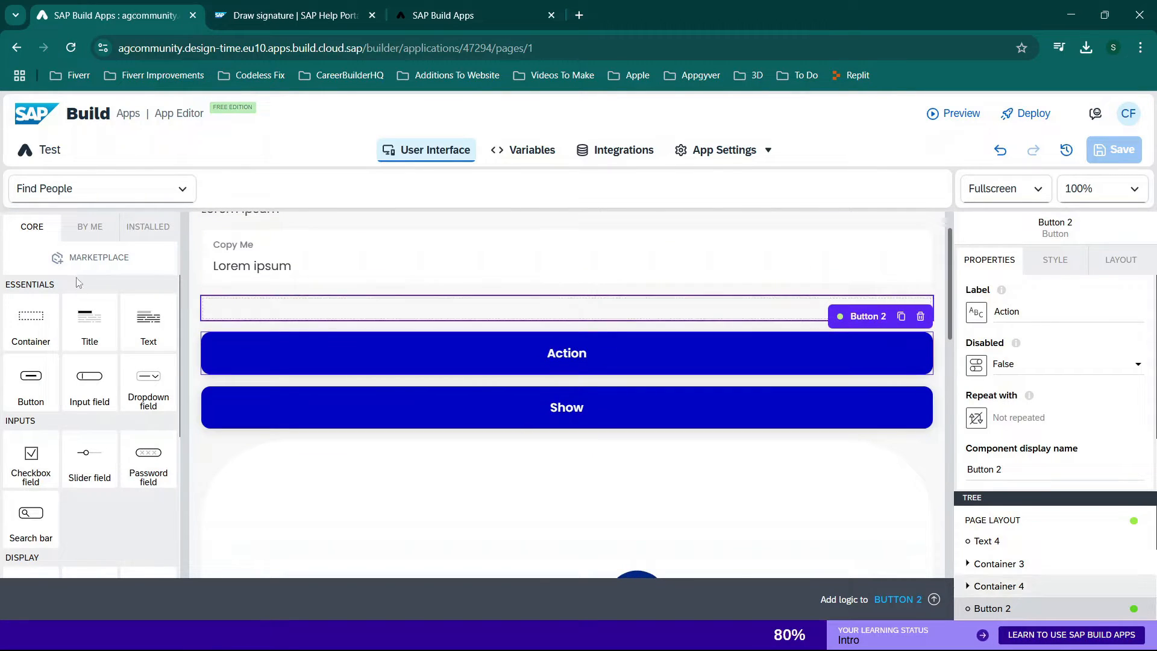
Step: Search the component marketplace for "sign", view the Draw signature flow function's details, and return to the page
{"action": "left_click", "coordinate": [95, 268]}
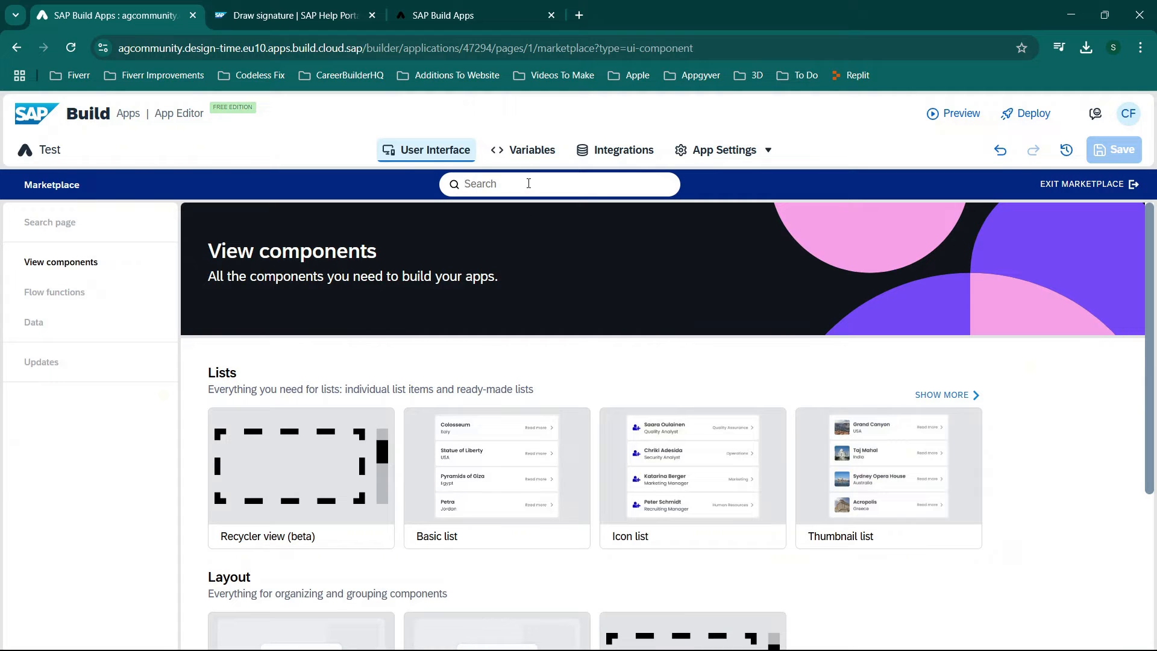
{"action": "type", "text": "sign"}
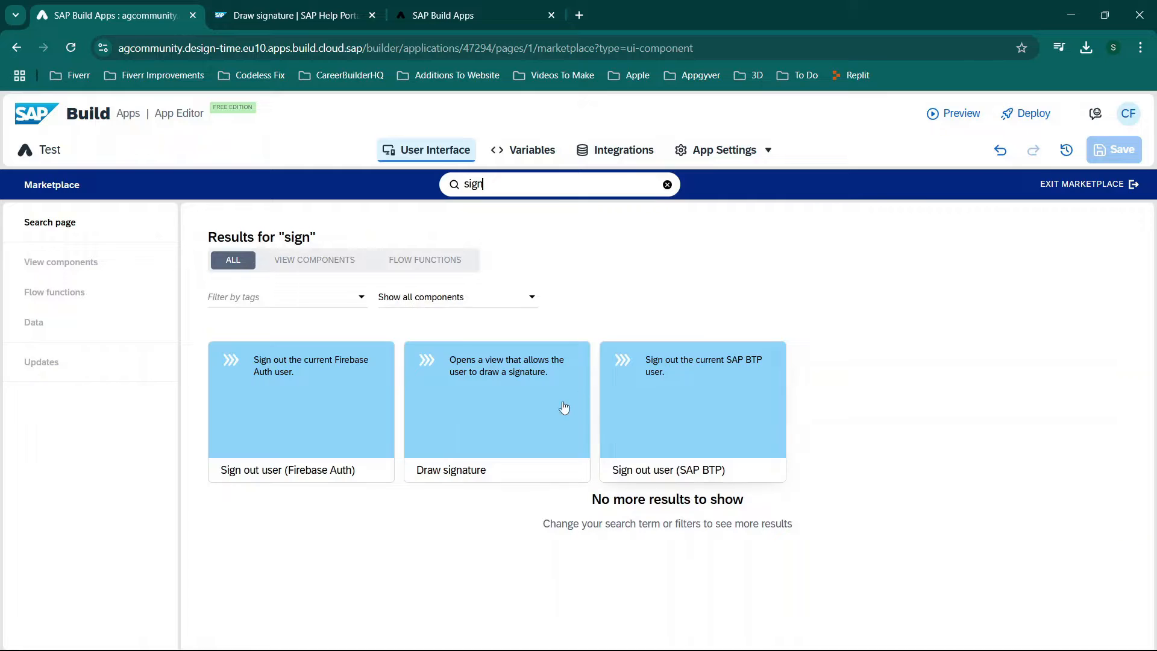
{"action": "left_click", "coordinate": [519, 410]}
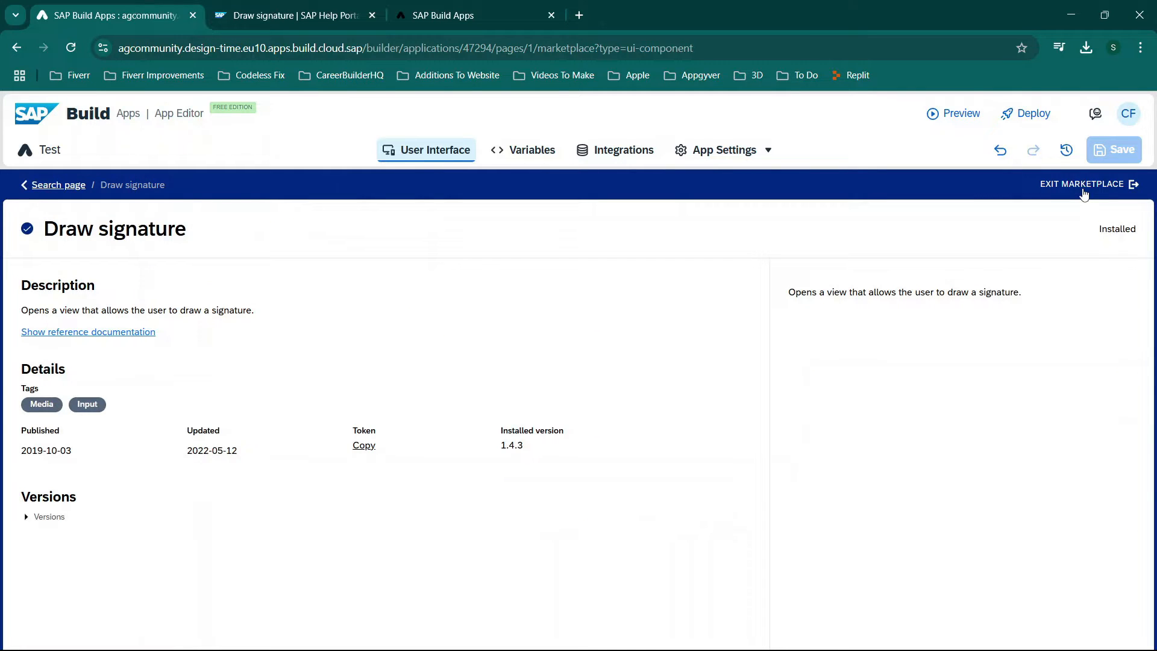
{"action": "left_click", "coordinate": [1083, 187]}
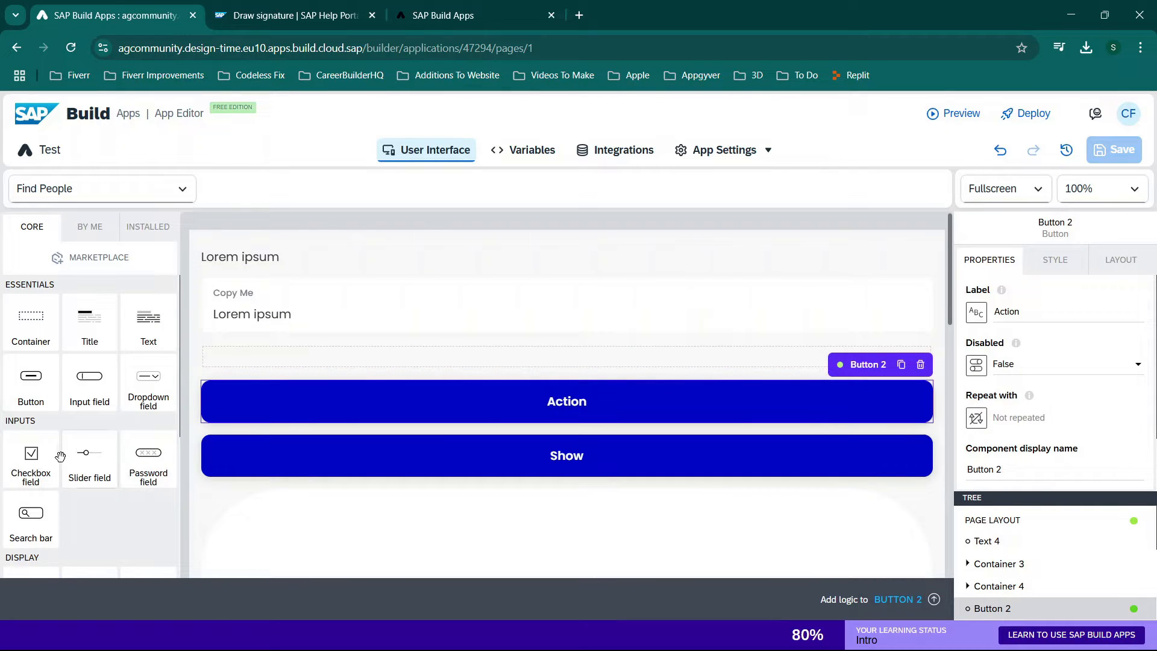
Step: Check the Action and Show buttons, open the Action button's logic canvas, and view the installed flow functions
{"action": "double_click", "coordinate": [571, 407]}
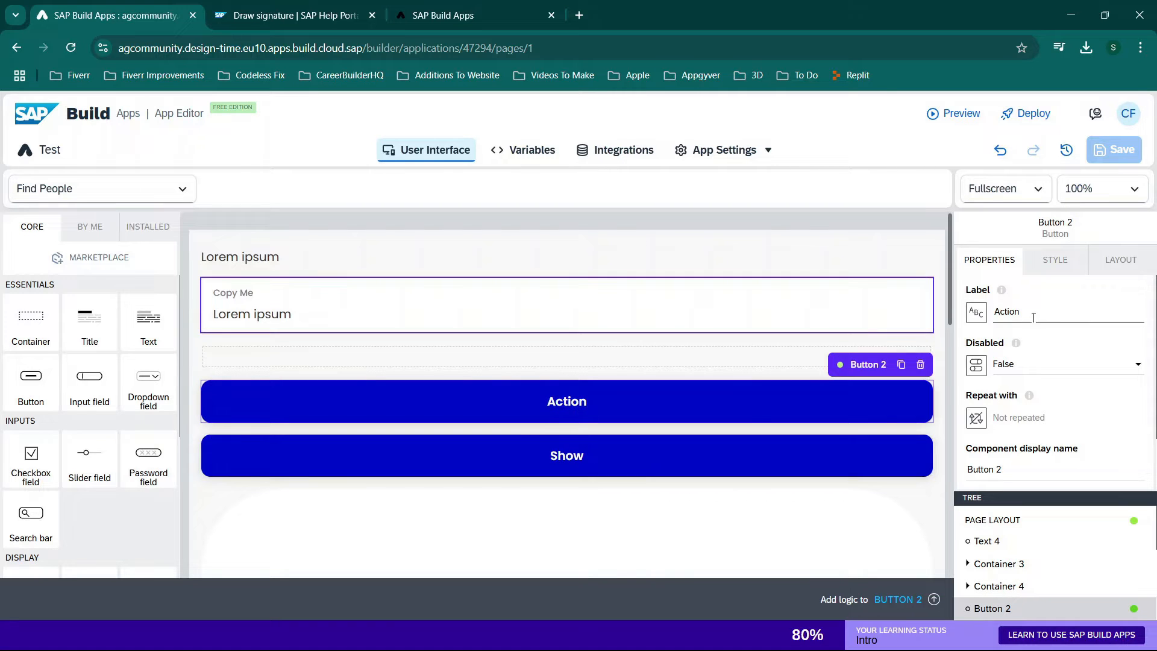
{"action": "left_click", "coordinate": [602, 458]}
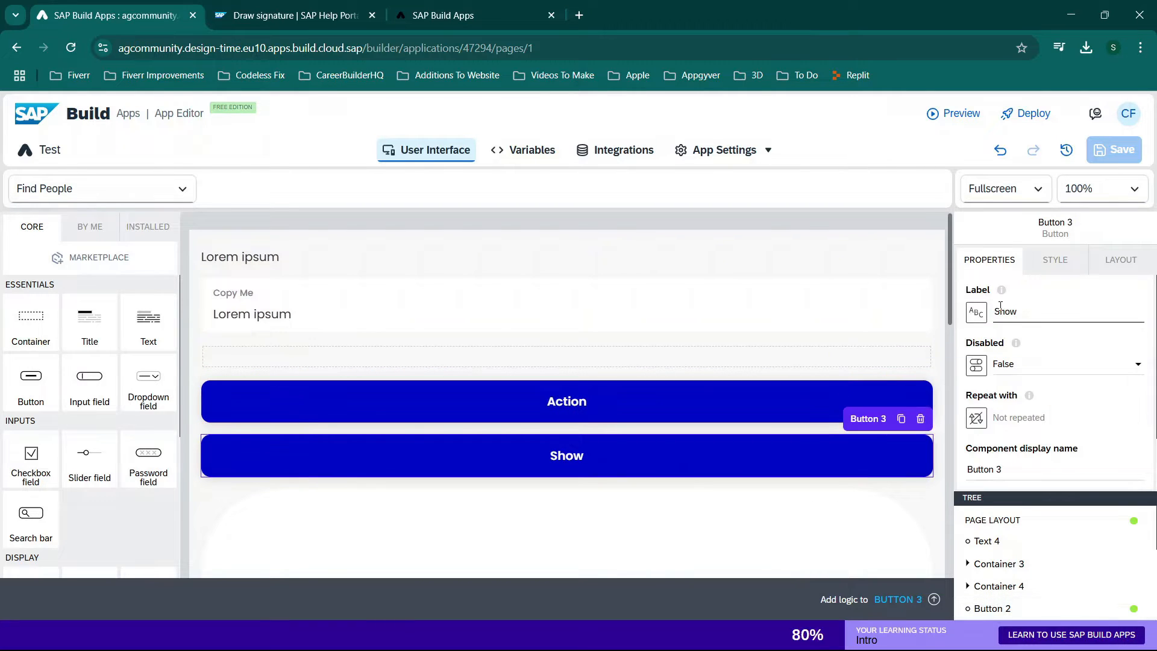
{"action": "left_click", "coordinate": [558, 405]}
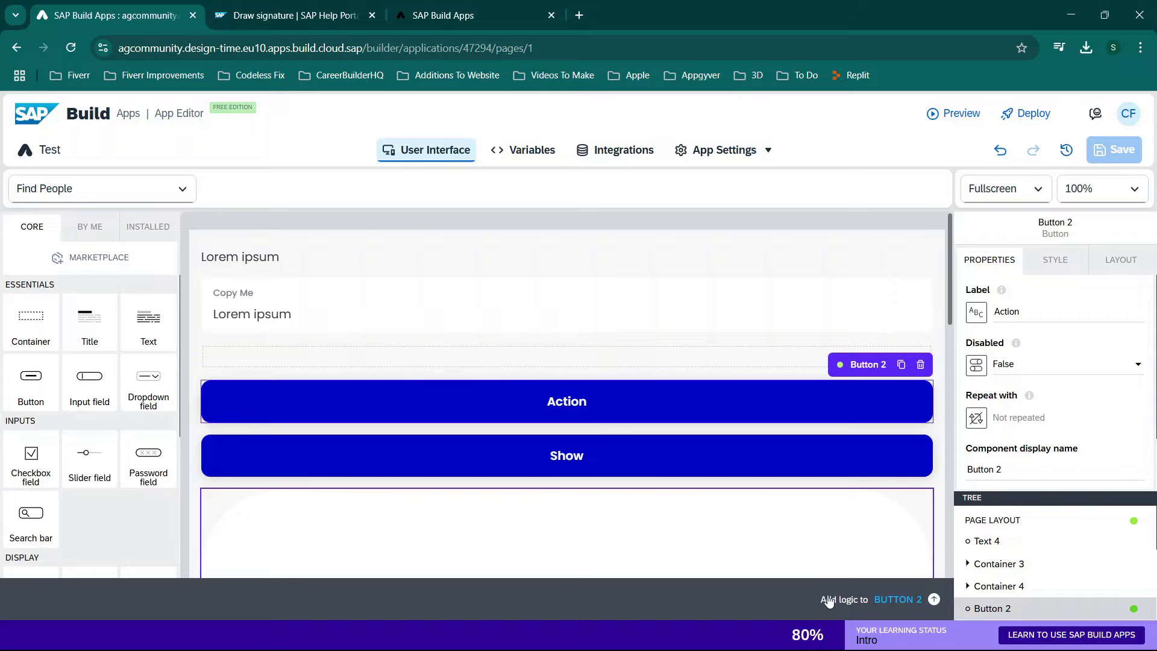
{"action": "left_click", "coordinate": [885, 604]}
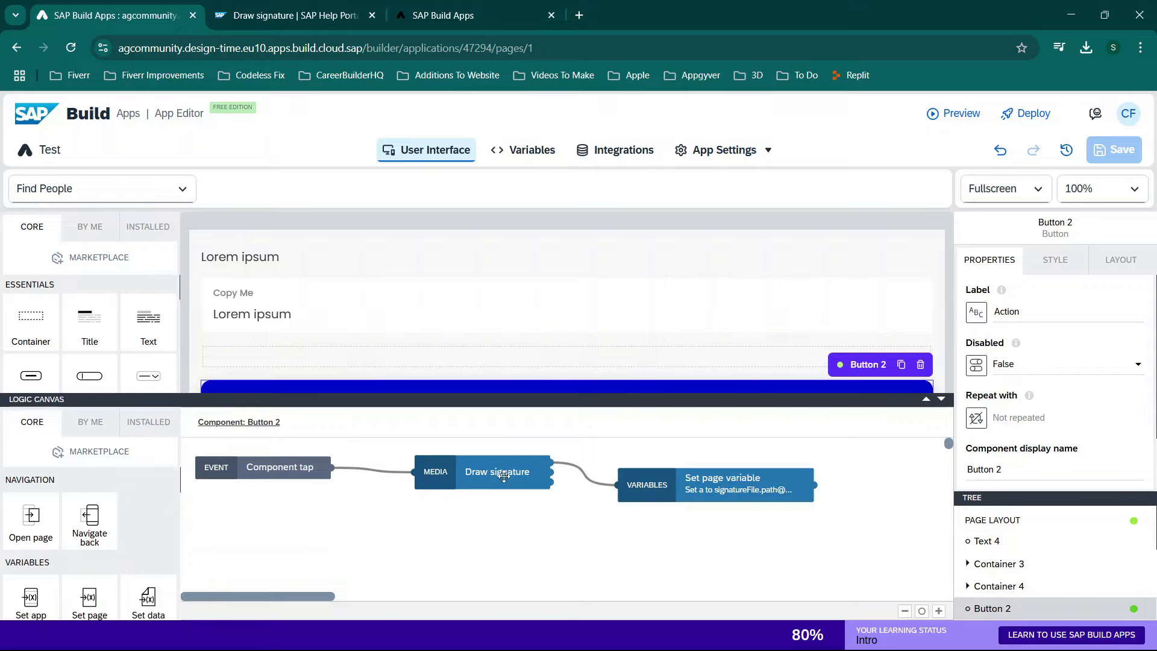
{"action": "left_click", "coordinate": [154, 424]}
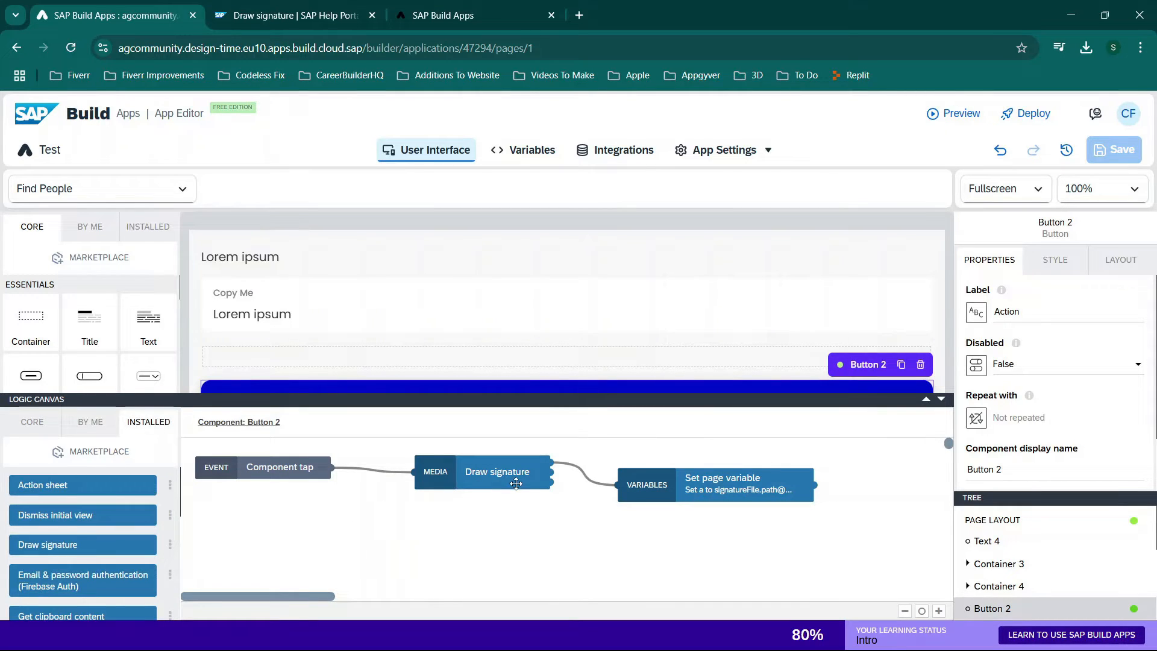
{"action": "left_click", "coordinate": [32, 422]}
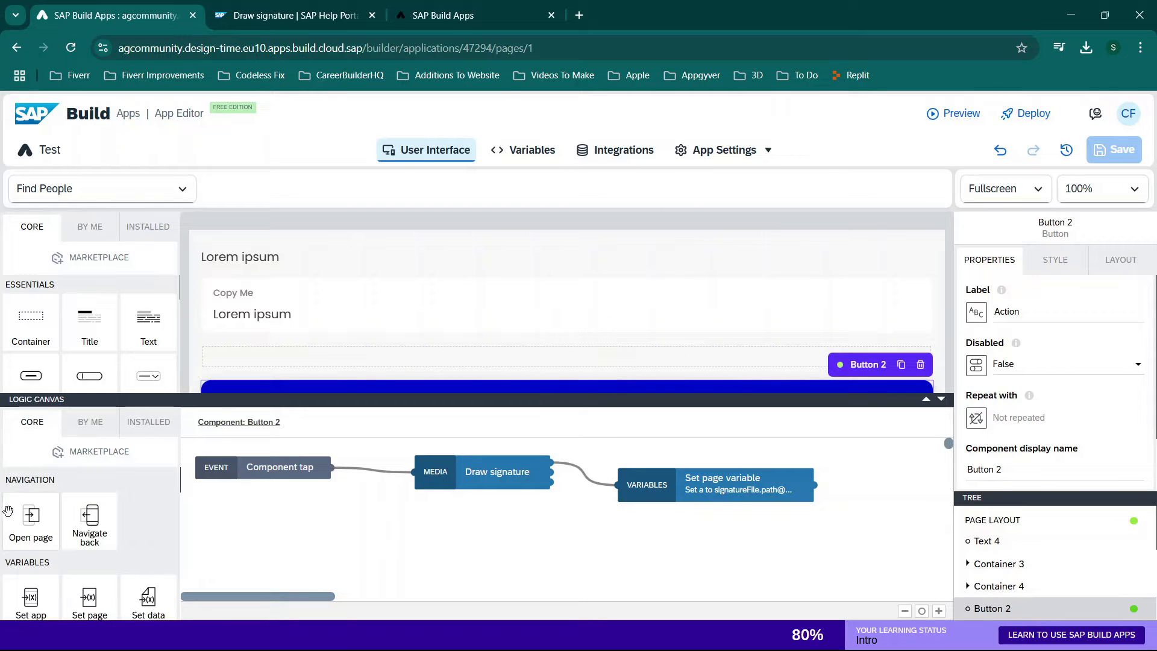
Step: Inspect the Component tap, Set page variable and Draw signature nodes in the Action button's logic
{"action": "scroll", "coordinate": [87, 557], "scroll_direction": "down", "scroll_amount": 2}
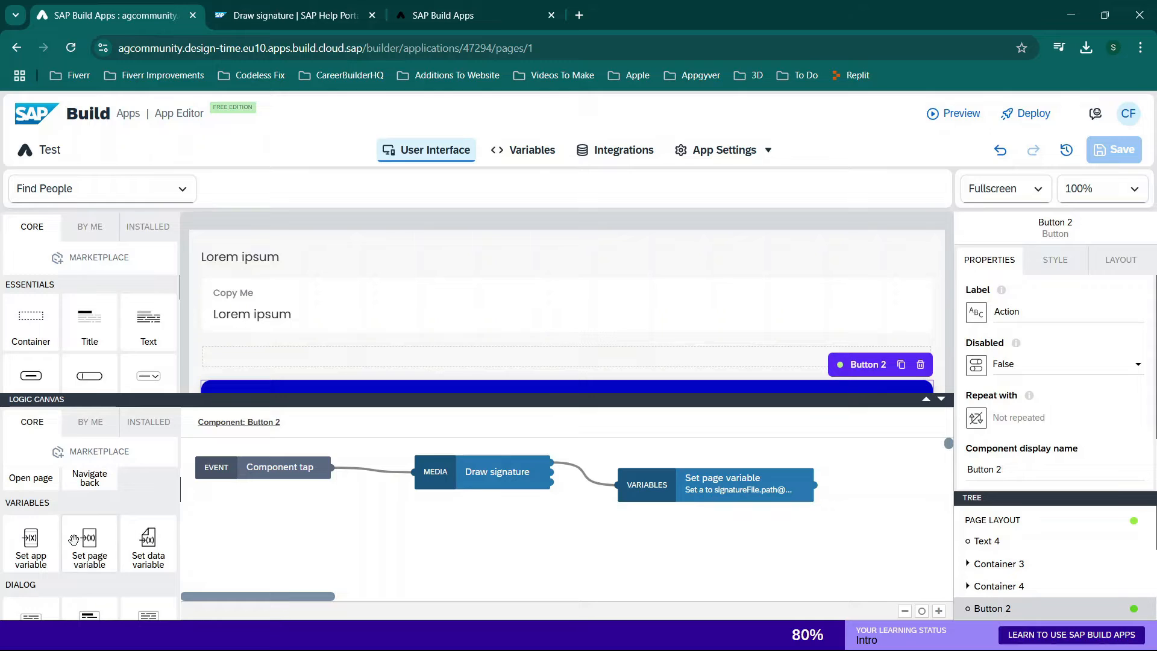
{"action": "mouse_move", "coordinate": [91, 538]}
{"action": "left_mouse_down"}
{"action": "mouse_move", "coordinate": [220, 538]}
{"action": "mouse_move", "coordinate": [108, 541]}
{"action": "left_mouse_up"}
{"action": "left_click", "coordinate": [264, 478]}
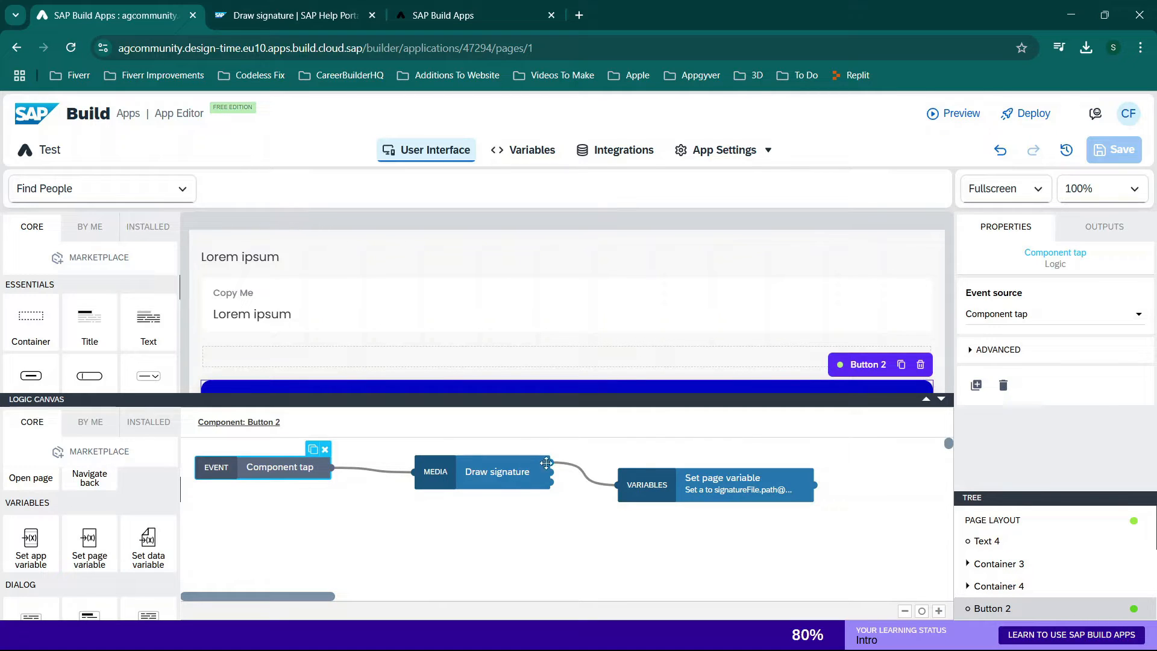
{"action": "left_click", "coordinate": [675, 494]}
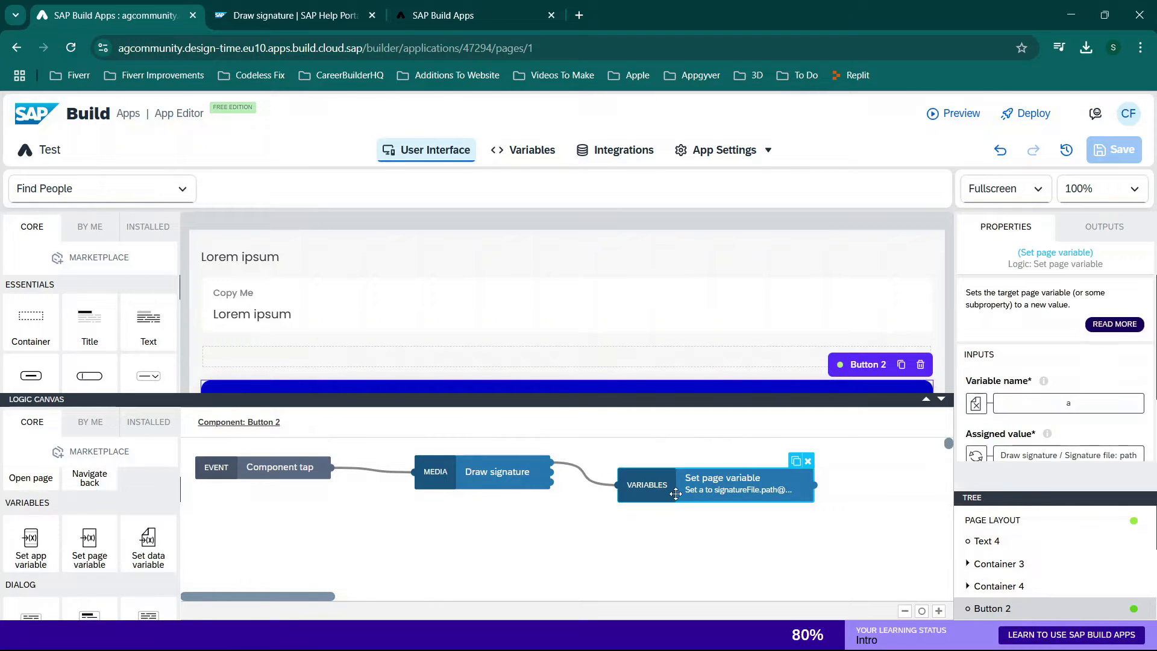
{"action": "left_click", "coordinate": [471, 478]}
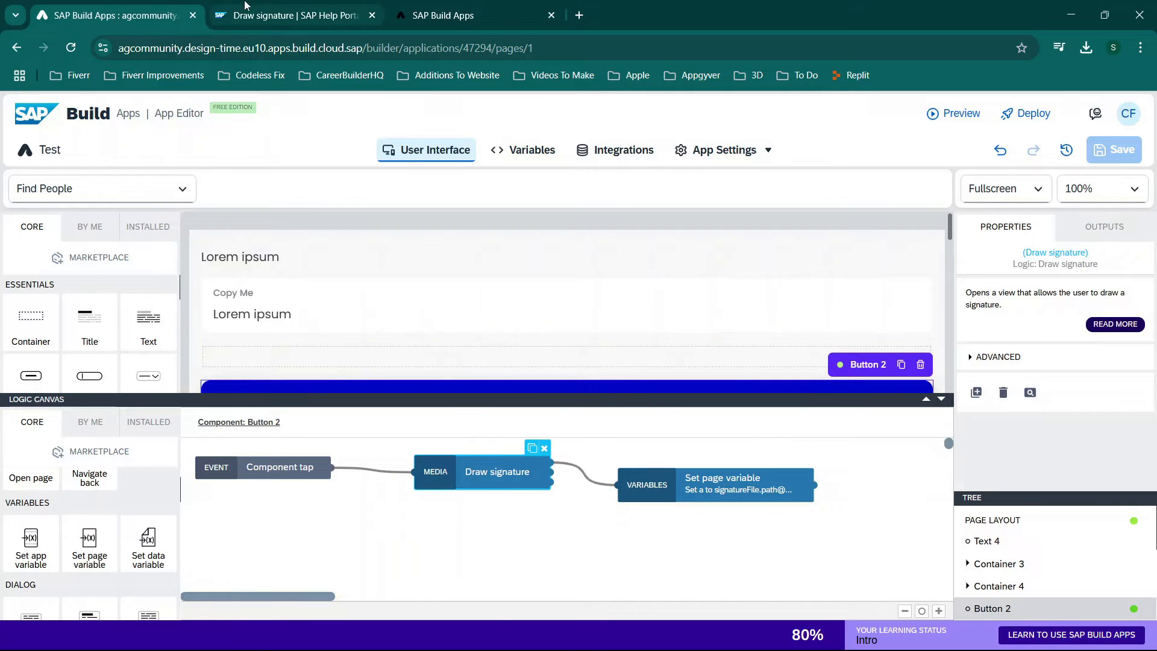
Step: Switch to the SAP Help Portal, read through the Draw signature reference, and return to the SAP Build Apps editor
{"action": "left_click", "coordinate": [286, 15]}
{"action": "scroll", "coordinate": [554, 320], "scroll_direction": "down", "scroll_amount": 9}
{"action": "scroll", "coordinate": [555, 322], "scroll_direction": "down", "scroll_amount": 5}
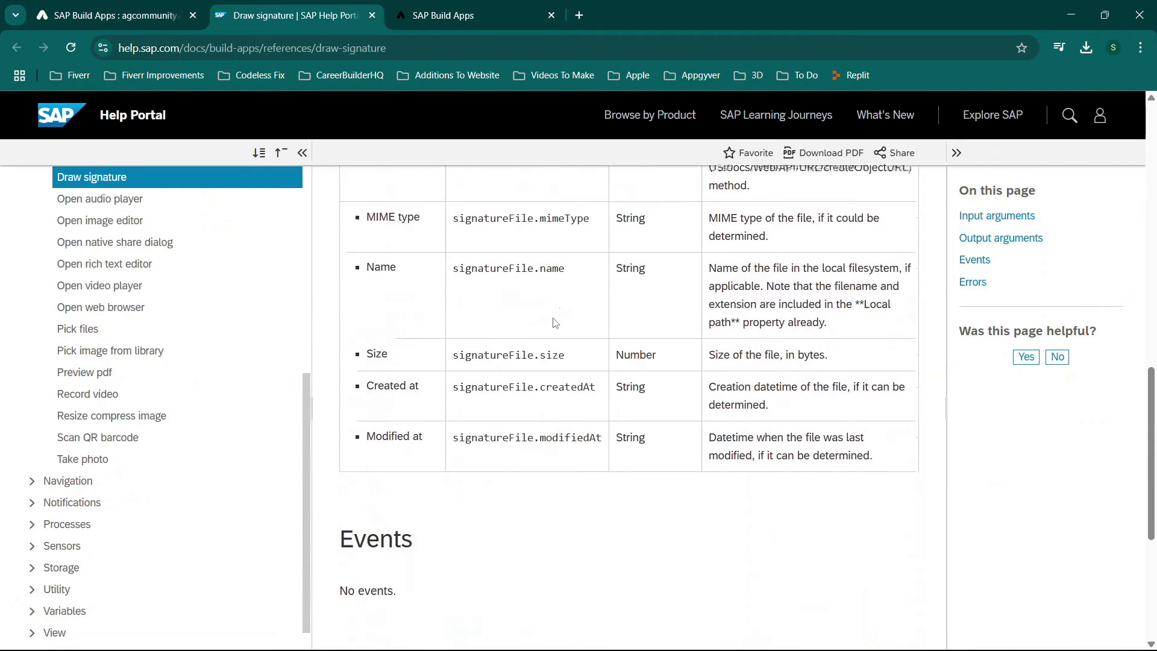
{"action": "scroll", "coordinate": [555, 323], "scroll_direction": "up", "scroll_amount": 15}
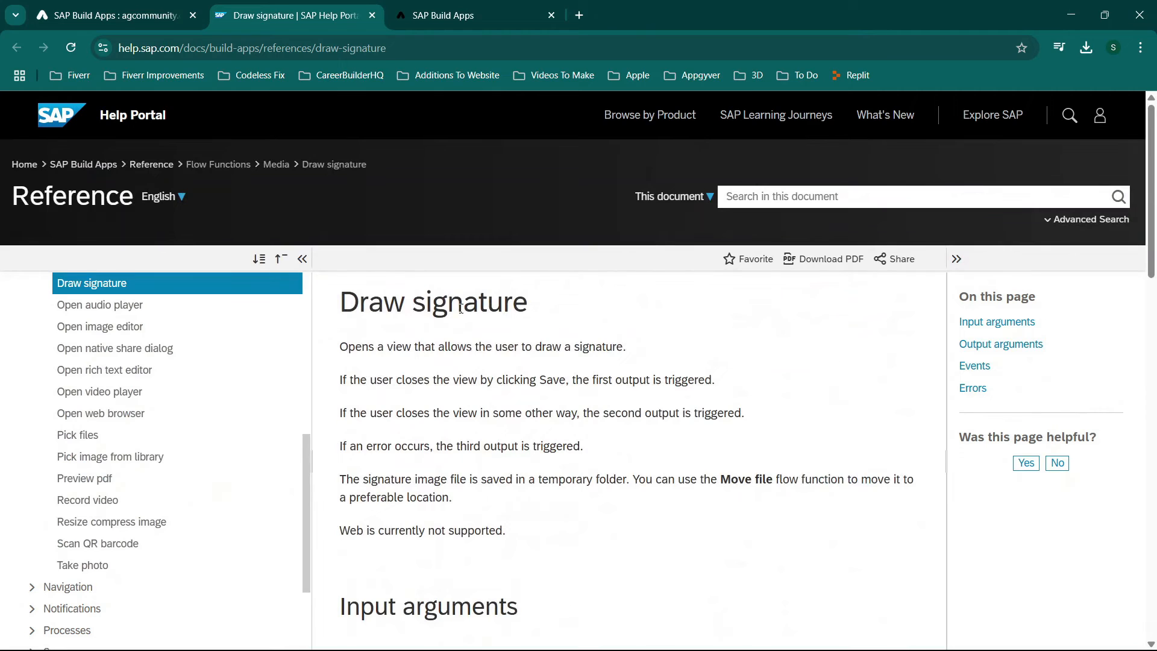
{"action": "left_click", "coordinate": [63, 8]}
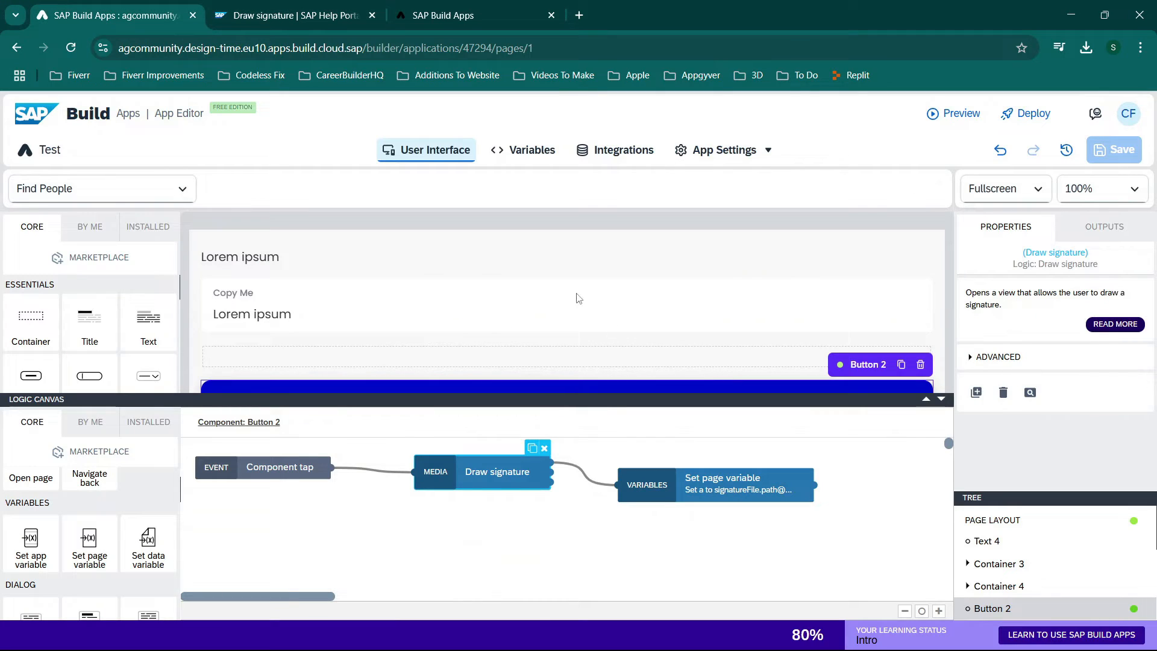
Step: Check the variable name binding of the Set page variable node without changing it
{"action": "left_click", "coordinate": [679, 479]}
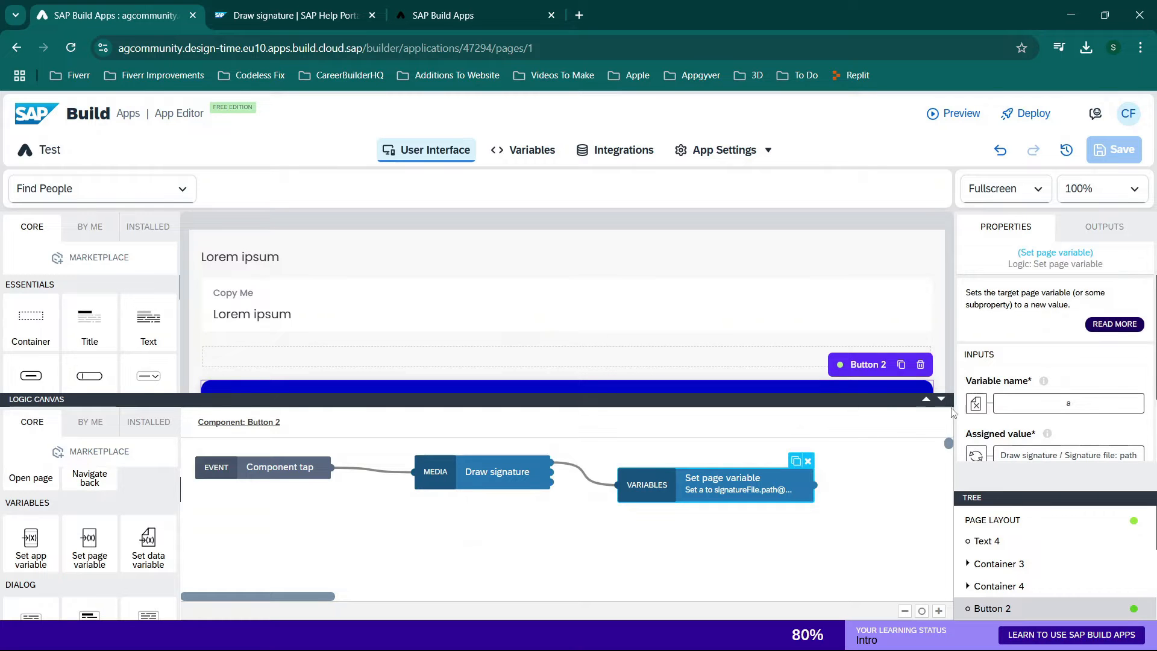
{"action": "left_click", "coordinate": [976, 404]}
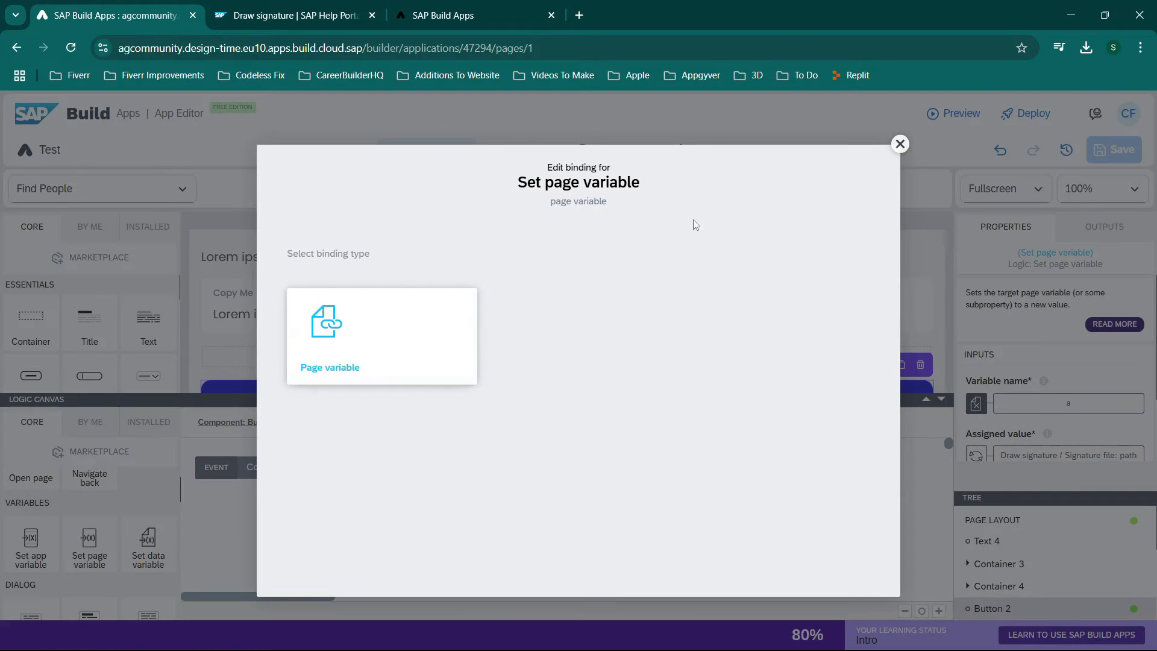
{"action": "left_click", "coordinate": [902, 144]}
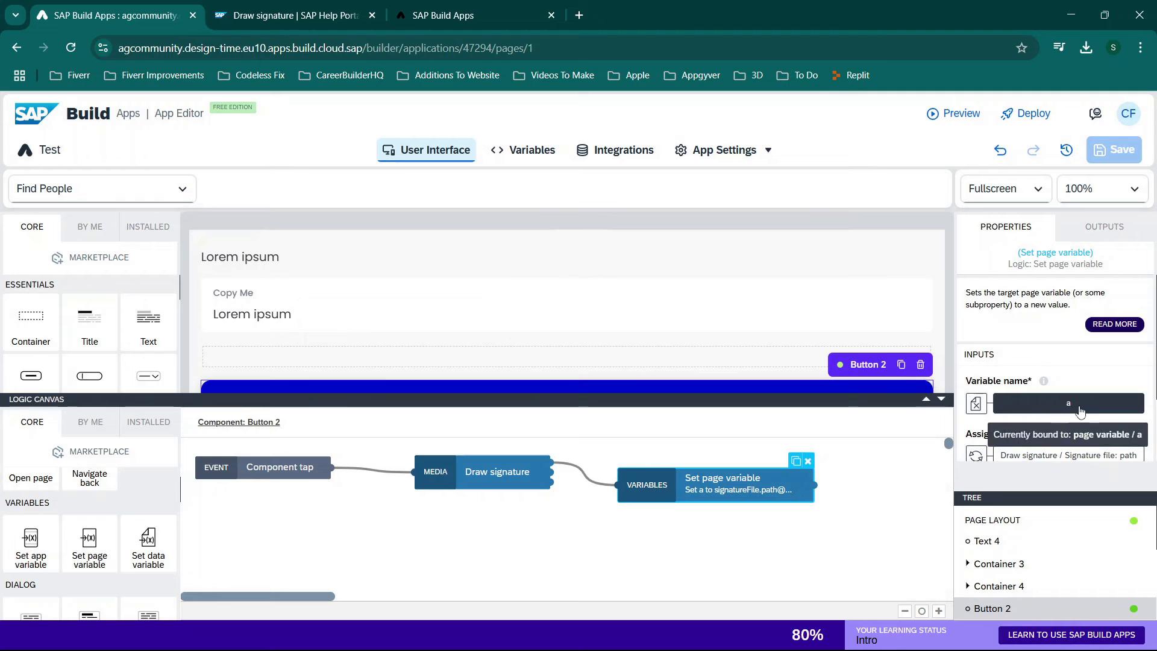
{"action": "scroll", "coordinate": [1041, 399], "scroll_direction": "down", "scroll_amount": 2}
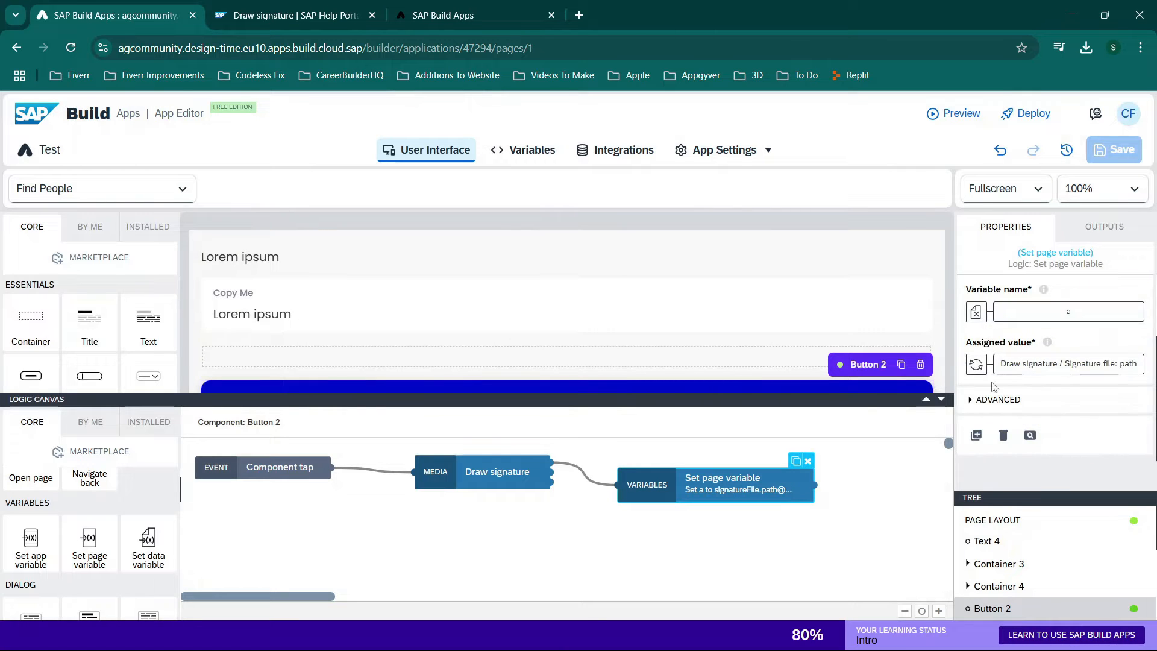
Step: Bind the Set page variable node's assigned value to the path property of the Draw signature node's Signature file output
{"action": "left_click", "coordinate": [976, 365]}
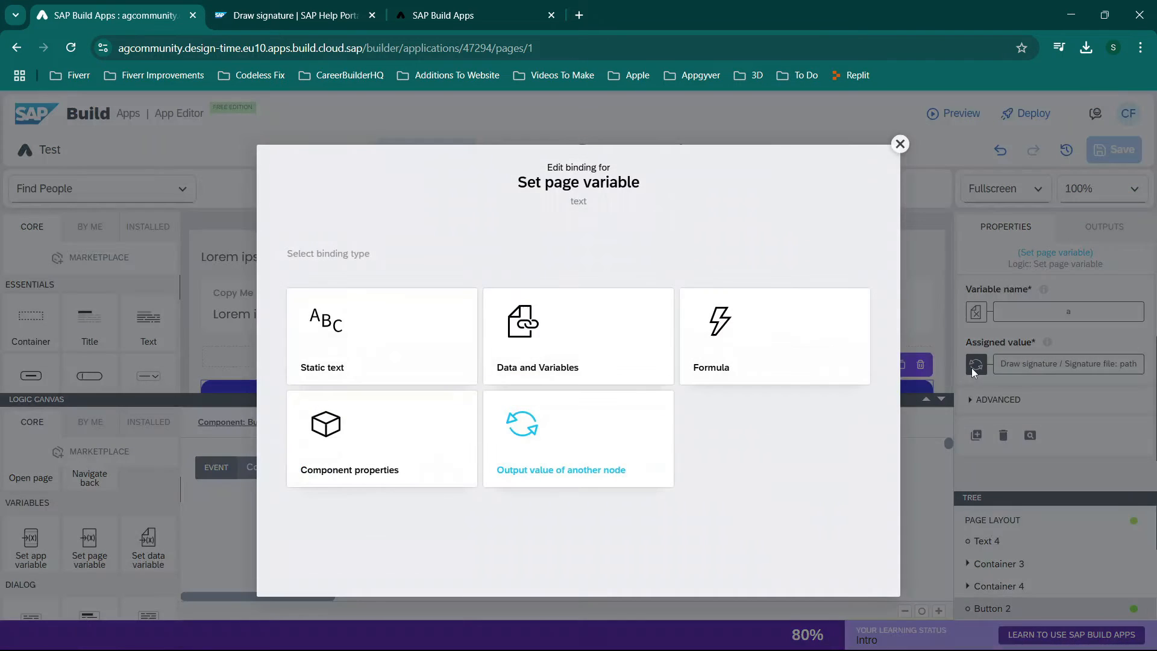
{"action": "left_click", "coordinate": [573, 434]}
{"action": "left_click", "coordinate": [403, 392]}
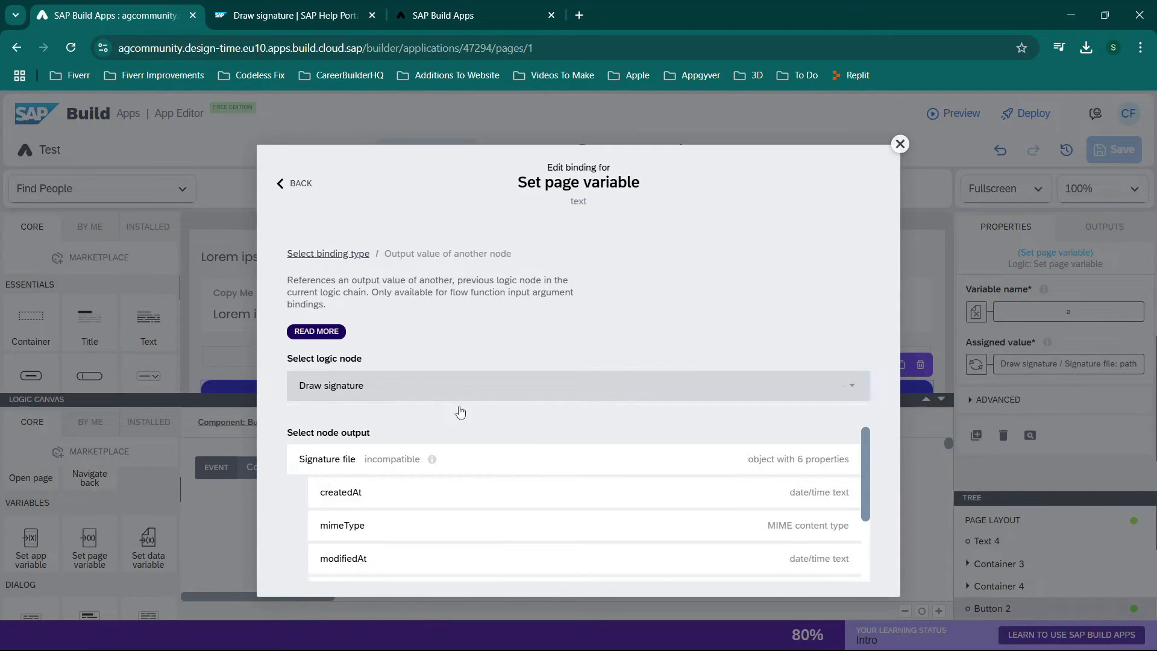
{"action": "scroll", "coordinate": [556, 481], "scroll_direction": "down", "scroll_amount": 1}
{"action": "scroll", "coordinate": [556, 481], "scroll_direction": "down", "scroll_amount": 1}
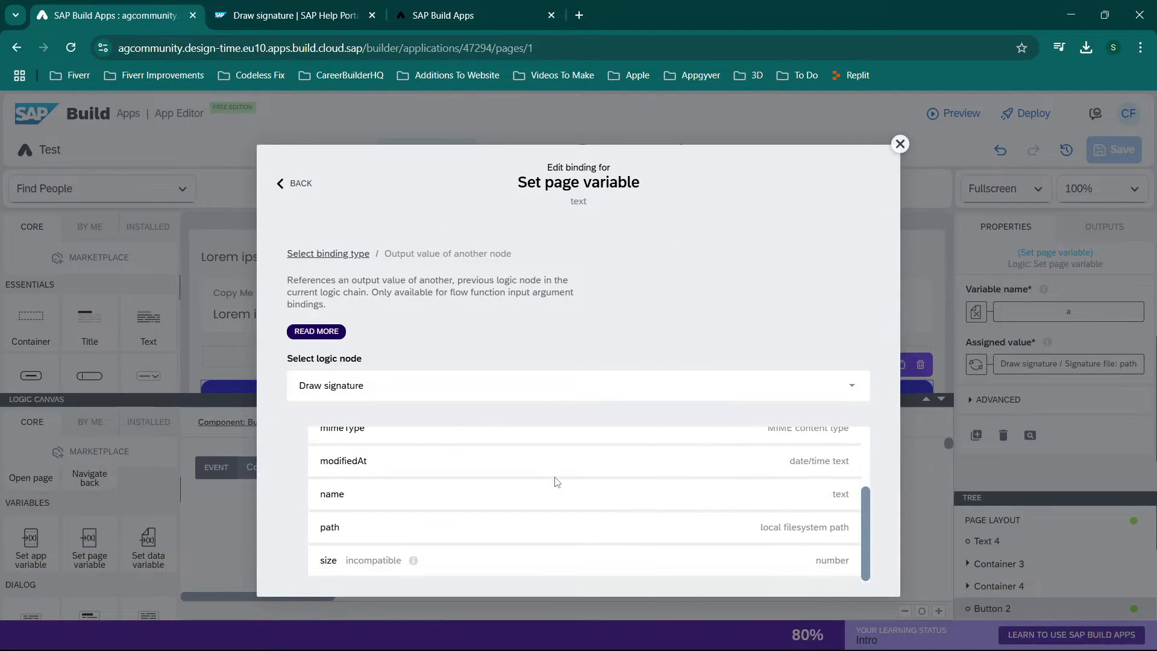
{"action": "left_click", "coordinate": [338, 535]}
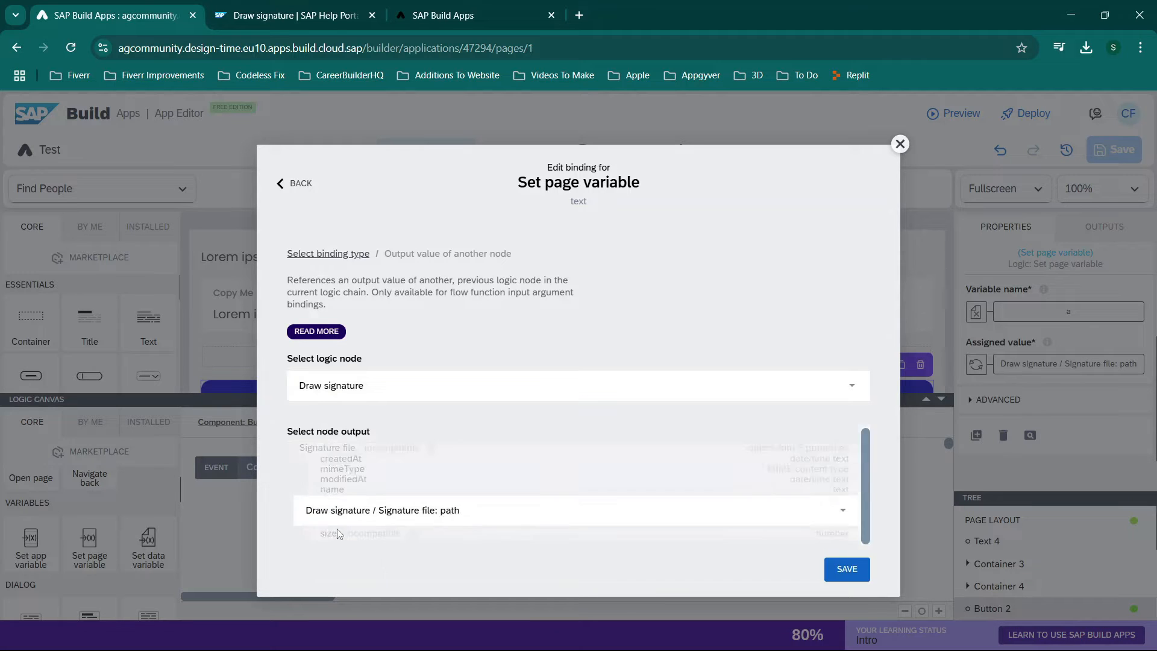
{"action": "left_click", "coordinate": [845, 510]}
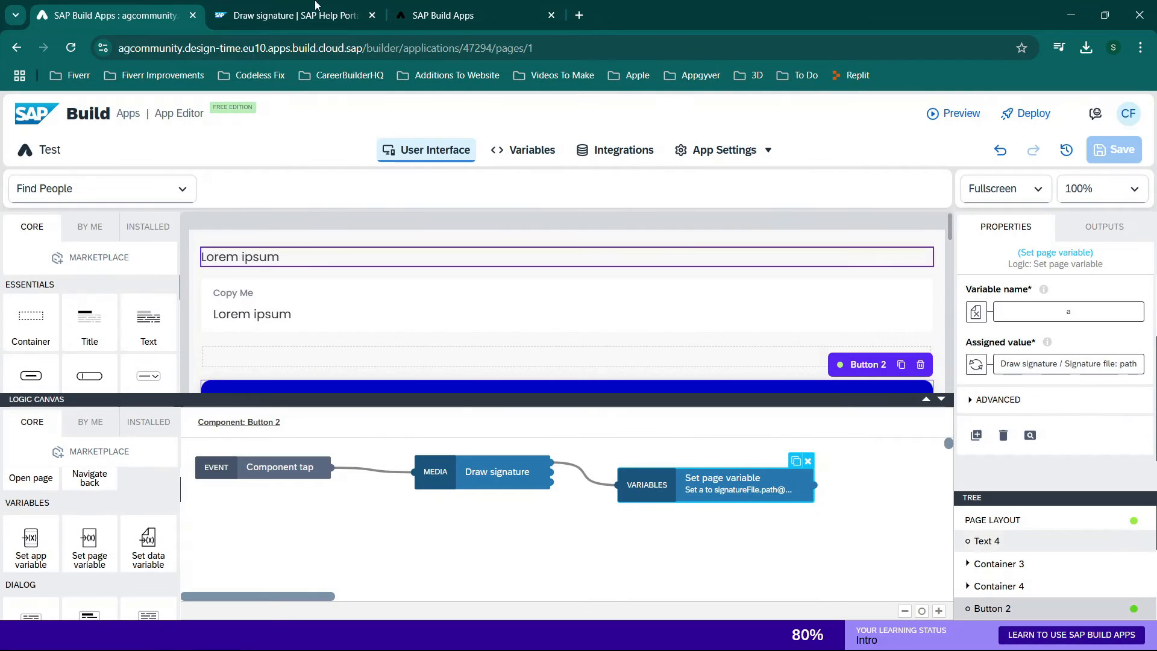
Step: Switch to the SAP Help Portal, read the Draw signature output arguments, and return to the SAP Build Apps editor
{"action": "left_click", "coordinate": [233, 4]}
{"action": "scroll", "coordinate": [657, 432], "scroll_direction": "down", "scroll_amount": 10}
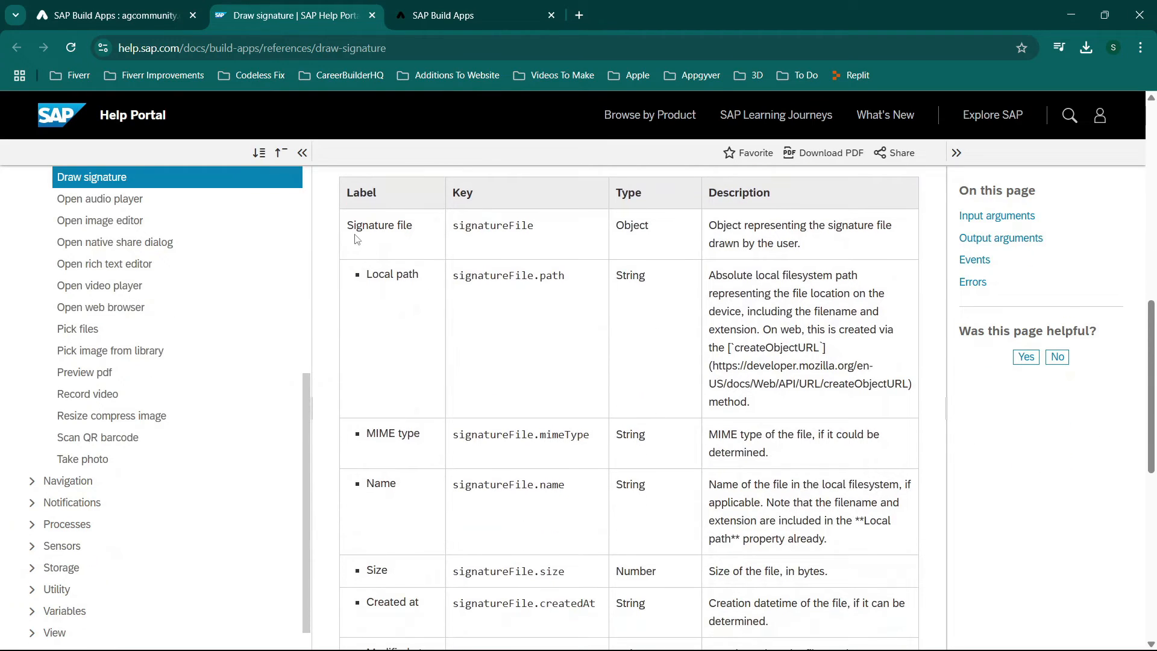
{"action": "scroll", "coordinate": [475, 297], "scroll_direction": "down", "scroll_amount": 5}
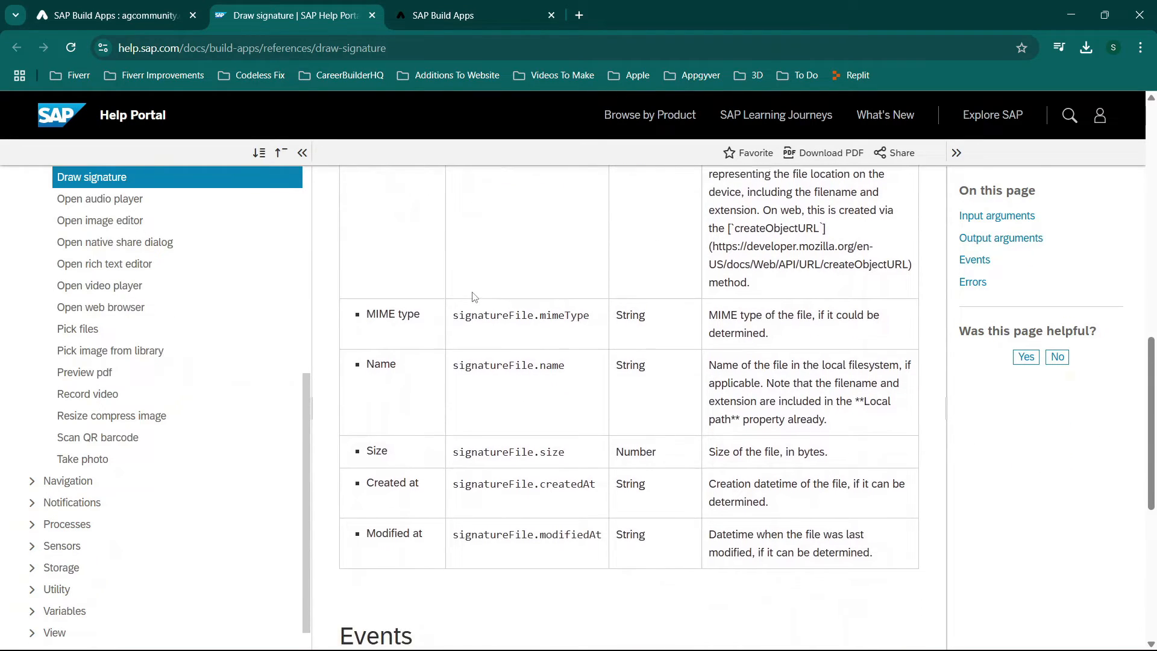
{"action": "scroll", "coordinate": [474, 296], "scroll_direction": "up", "scroll_amount": 4}
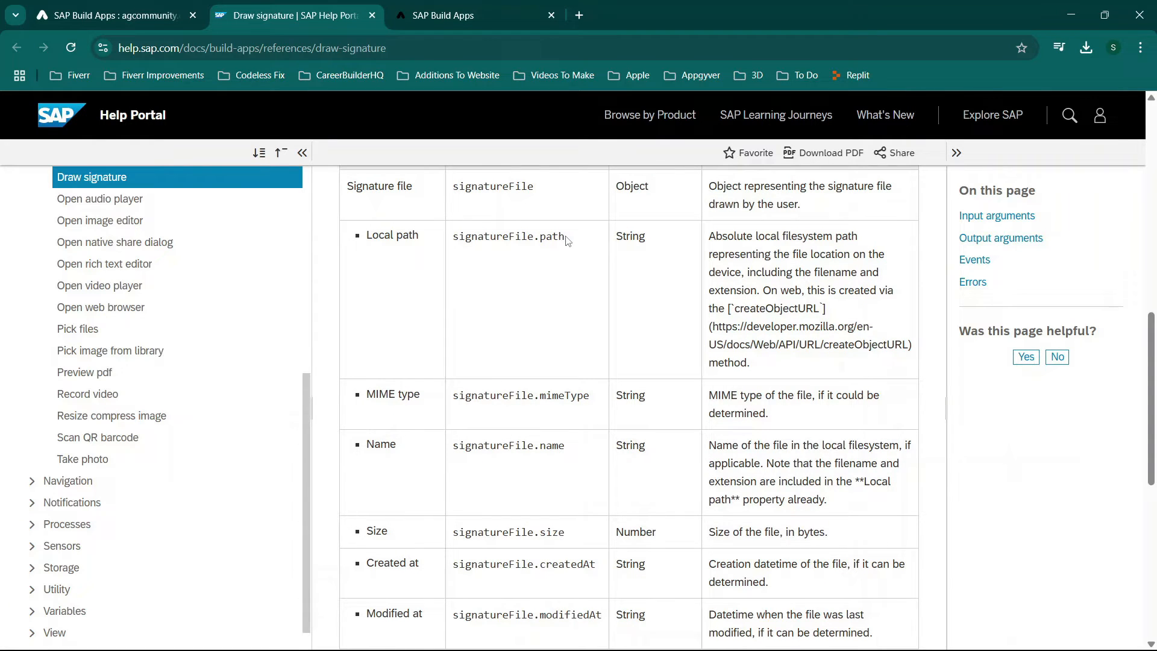
{"action": "left_click", "coordinate": [166, 8]}
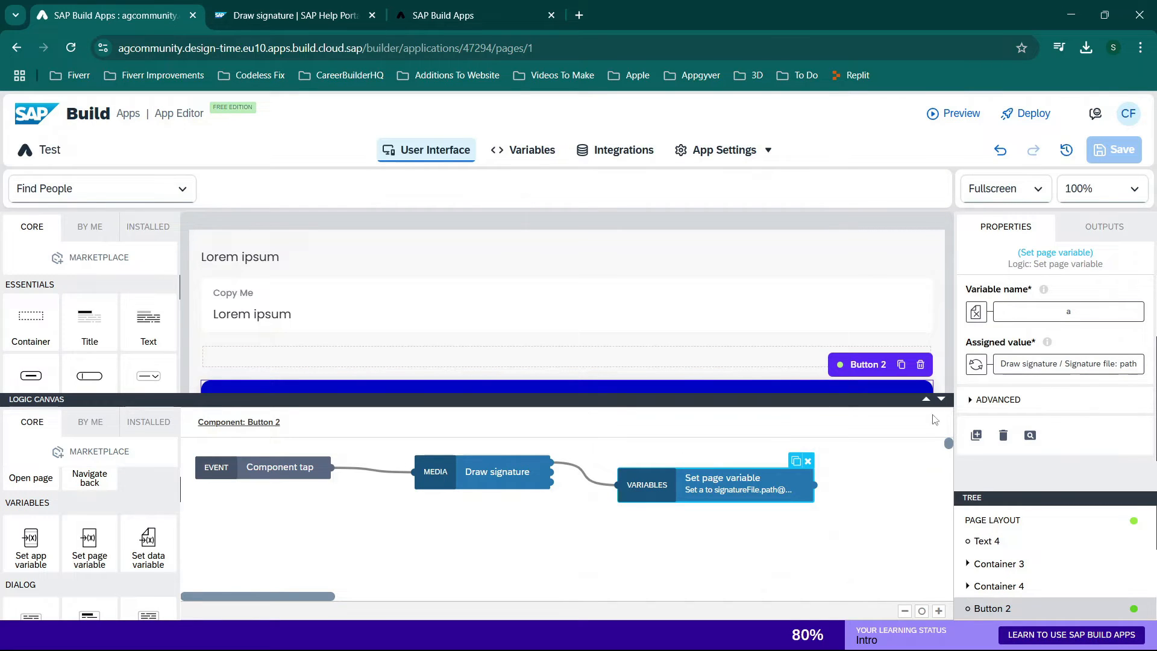
Step: Reselect Draw signature / Signature file: path as the node output for the page variable's assigned value and save the binding
{"action": "left_click", "coordinate": [976, 364]}
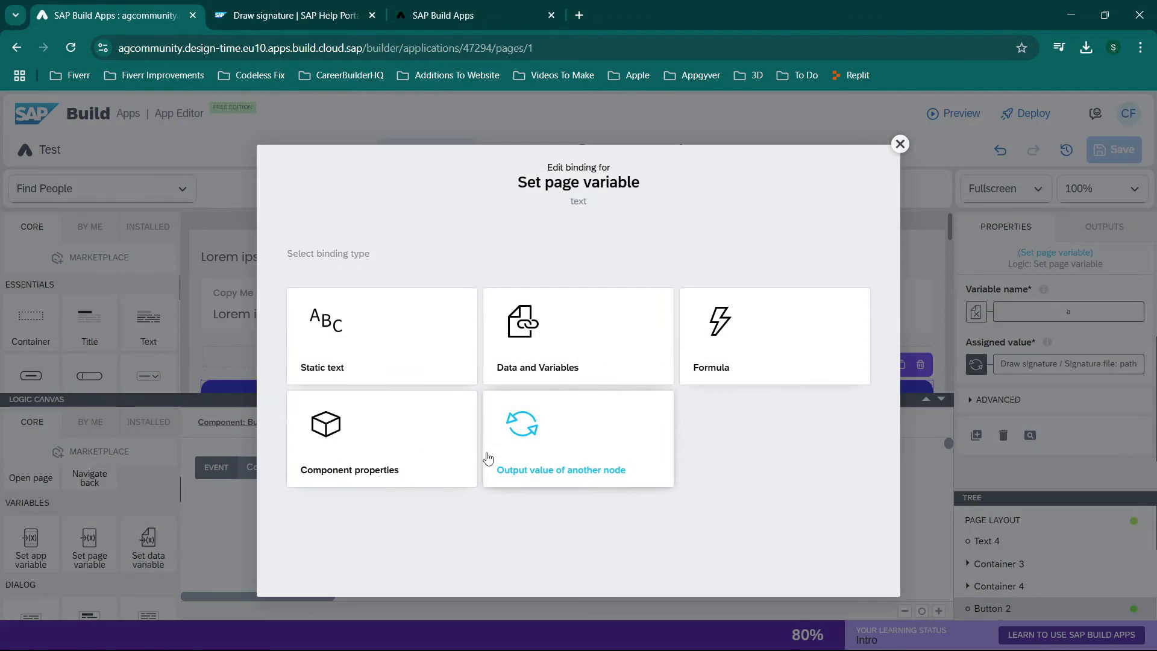
{"action": "left_click", "coordinate": [525, 452]}
{"action": "left_click", "coordinate": [378, 392]}
{"action": "scroll", "coordinate": [512, 480], "scroll_direction": "down", "scroll_amount": 5}
{"action": "left_click", "coordinate": [398, 528]}
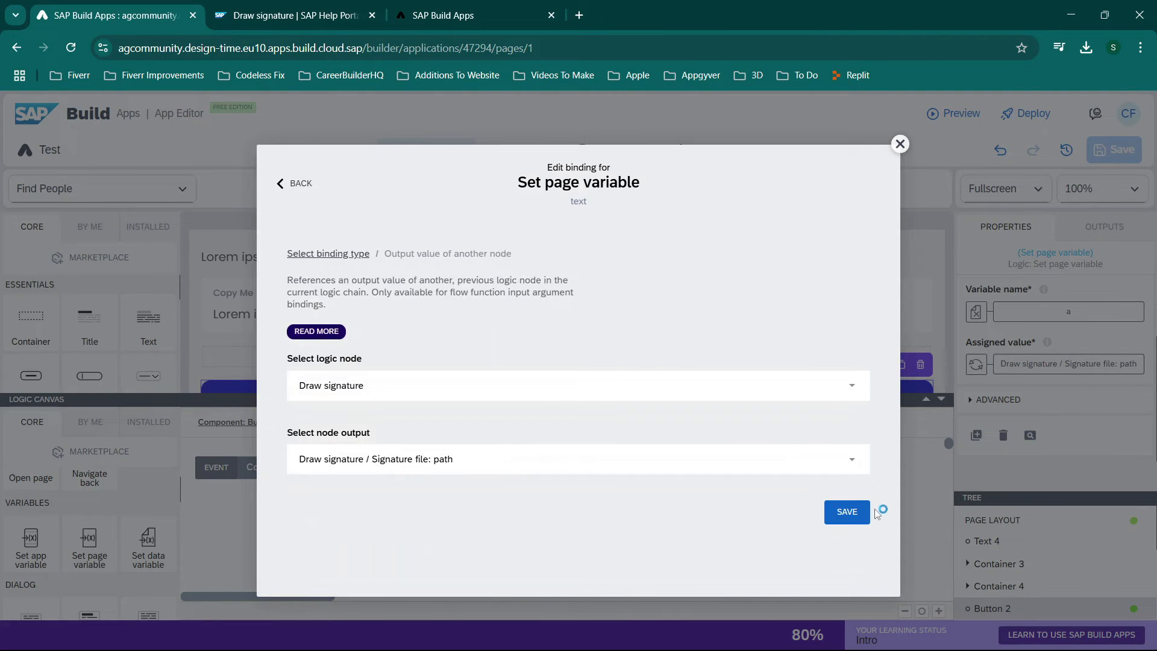
{"action": "left_click", "coordinate": [847, 511]}
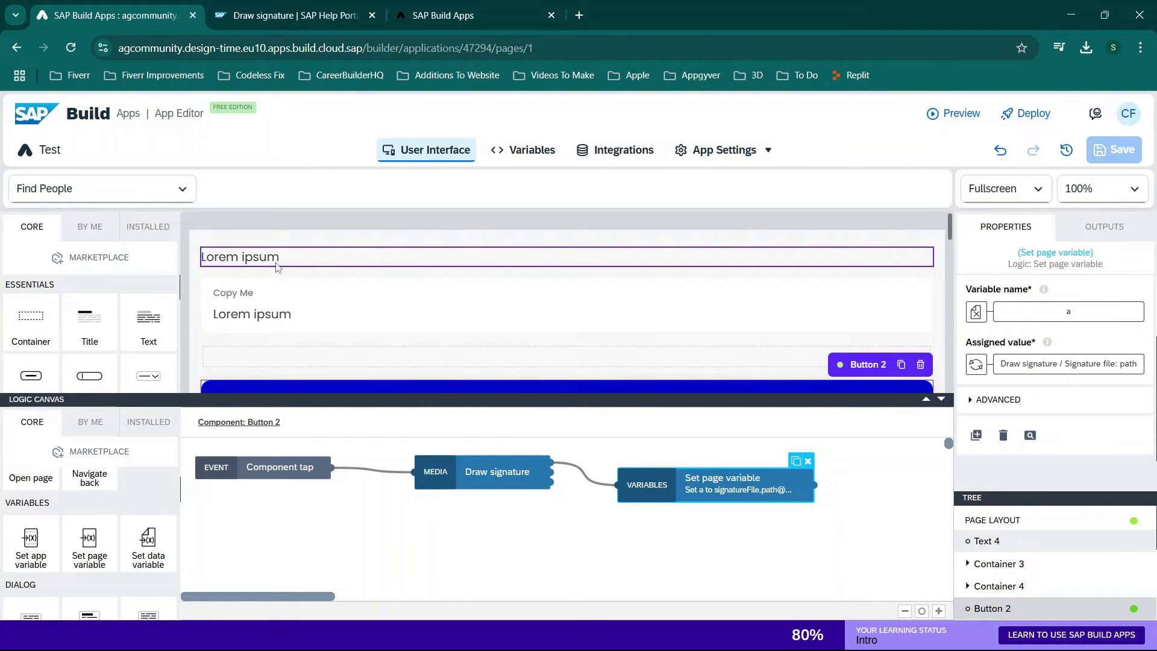
Step: Close the logic canvas, locate the Image component in the library, and select the image below the Show button
{"action": "left_click", "coordinate": [942, 399]}
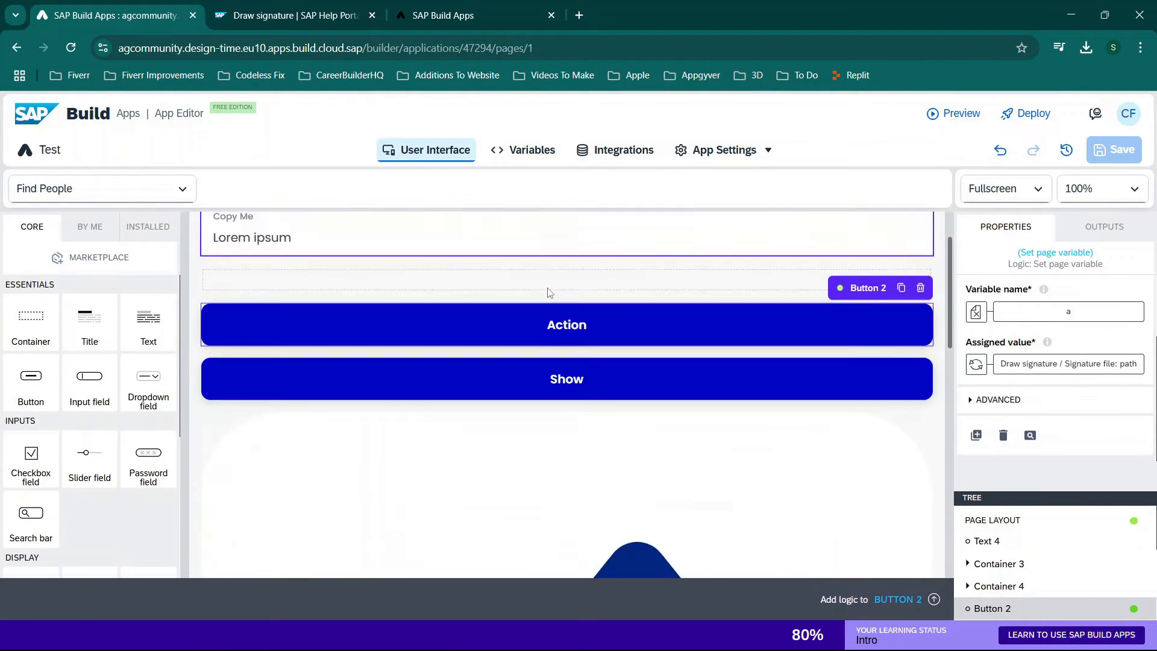
{"action": "scroll", "coordinate": [549, 292], "scroll_direction": "down", "scroll_amount": 2}
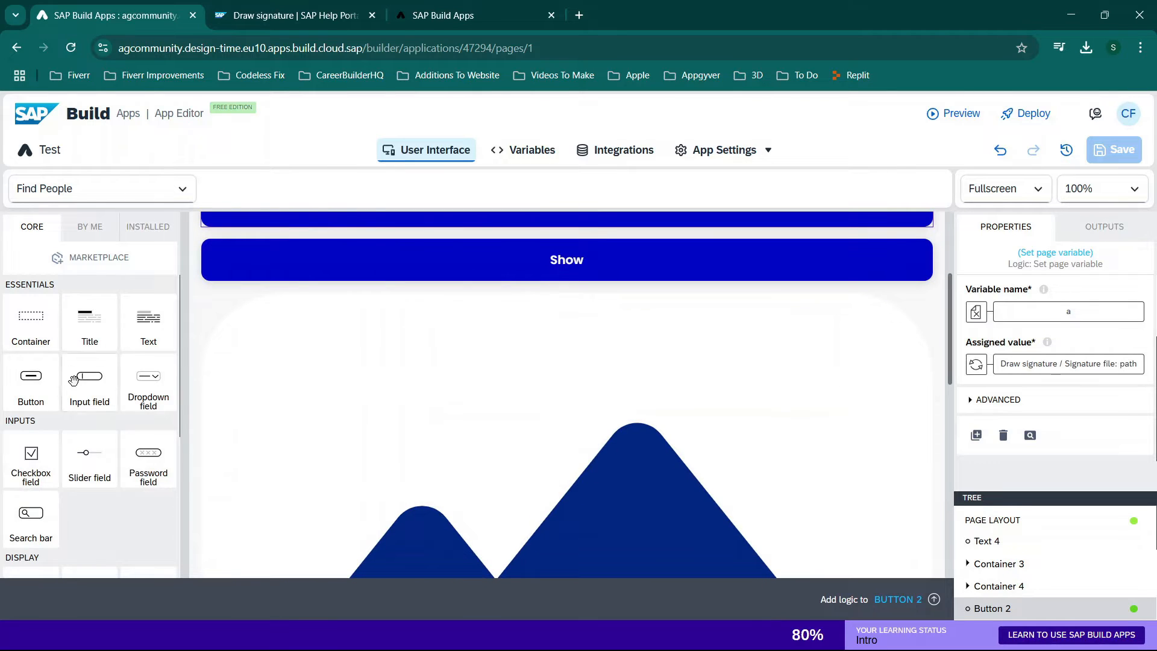
{"action": "scroll", "coordinate": [24, 374], "scroll_direction": "down", "scroll_amount": 4}
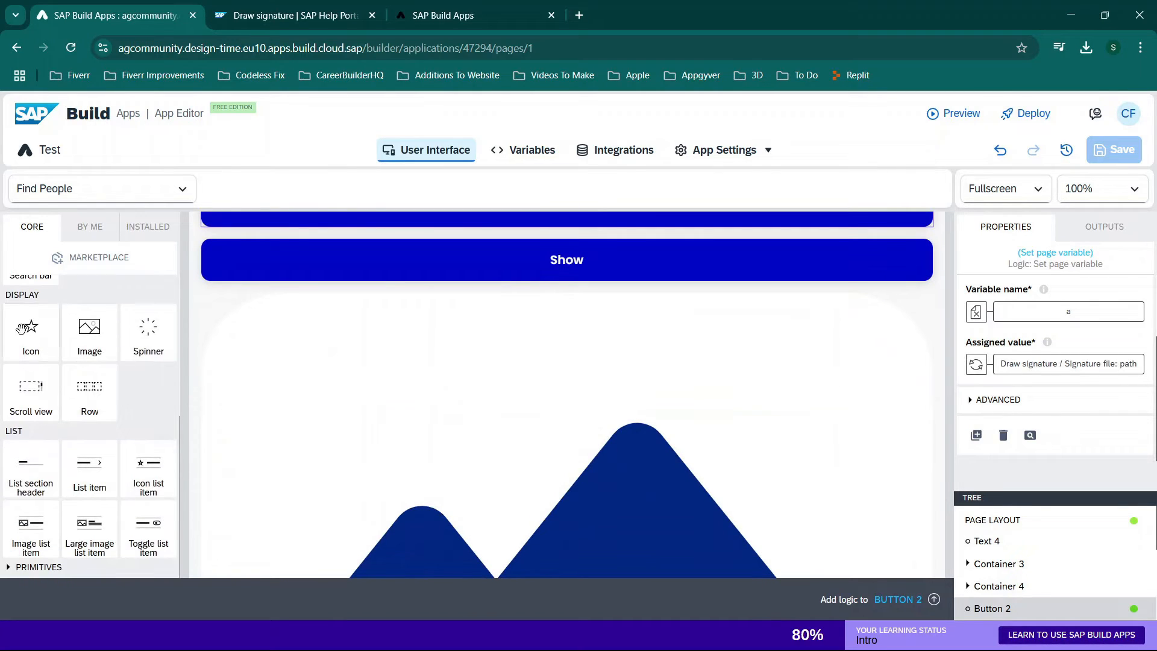
{"action": "mouse_move", "coordinate": [91, 325]}
{"action": "left_mouse_down"}
{"action": "mouse_move", "coordinate": [405, 370]}
{"action": "mouse_move", "coordinate": [75, 342]}
{"action": "left_mouse_up"}
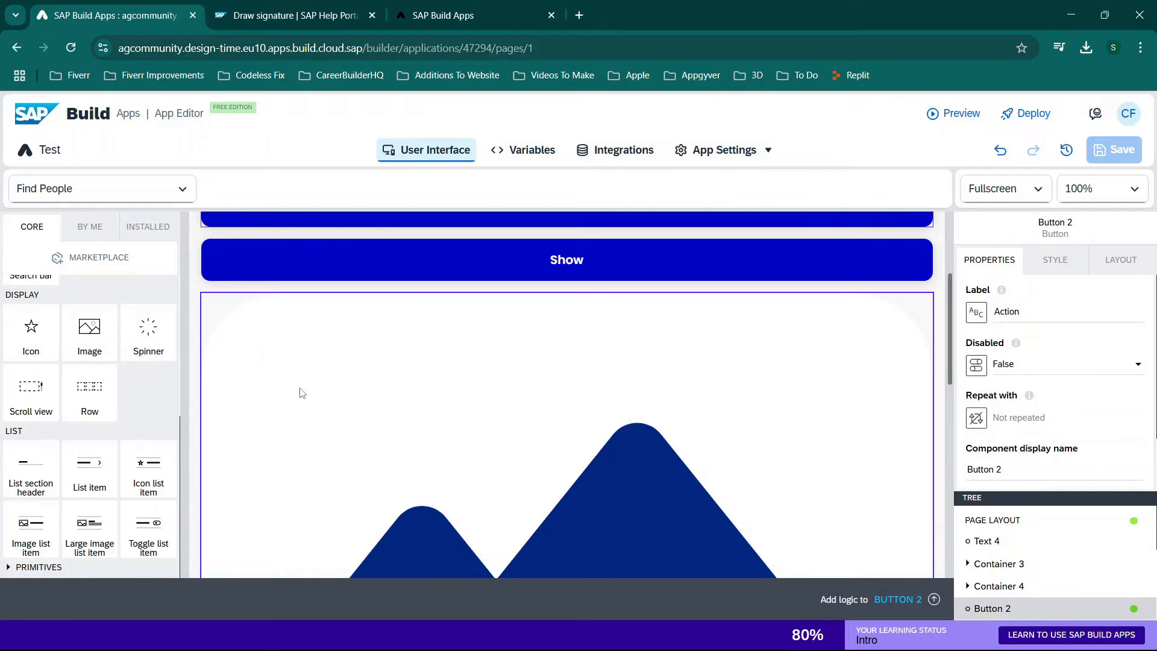
{"action": "left_click", "coordinate": [329, 389]}
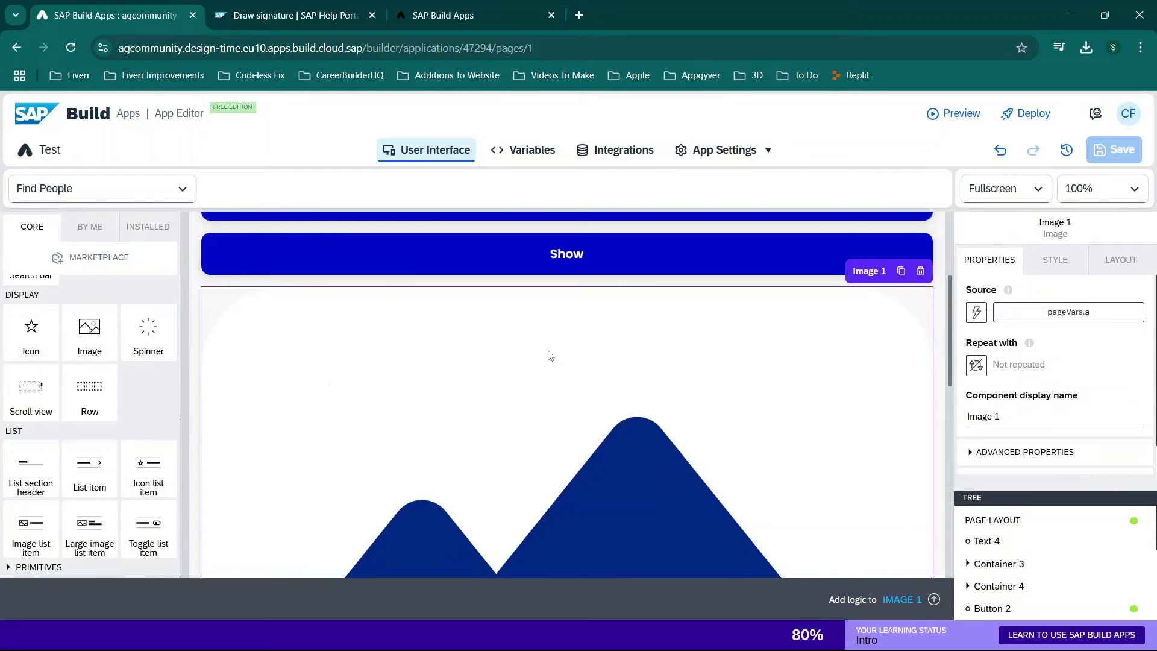
Step: Check which page variables can be bound directly to the image's Source, and return to the binding types
{"action": "left_click", "coordinate": [978, 312]}
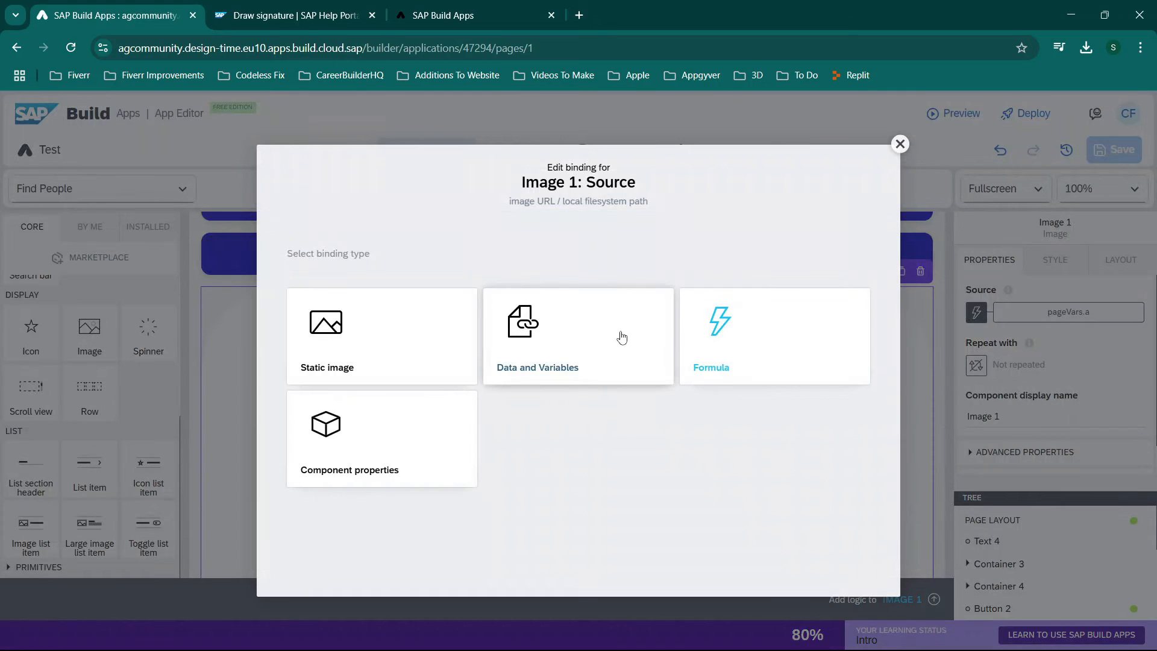
{"action": "left_click", "coordinate": [555, 335]}
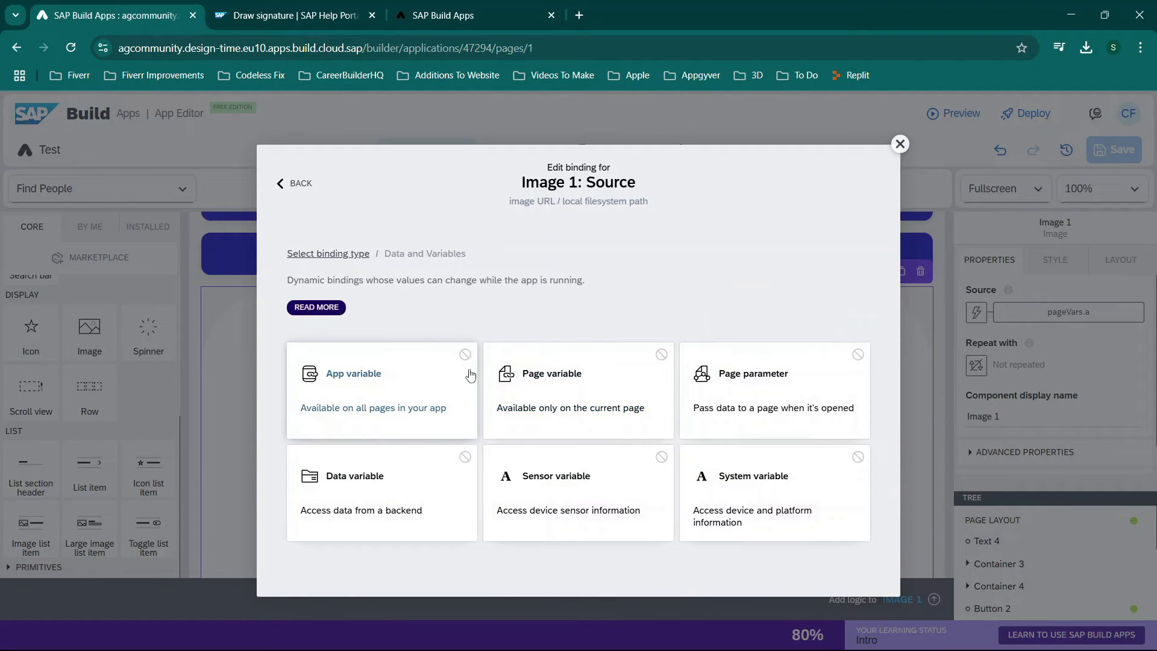
{"action": "left_click", "coordinate": [556, 364]}
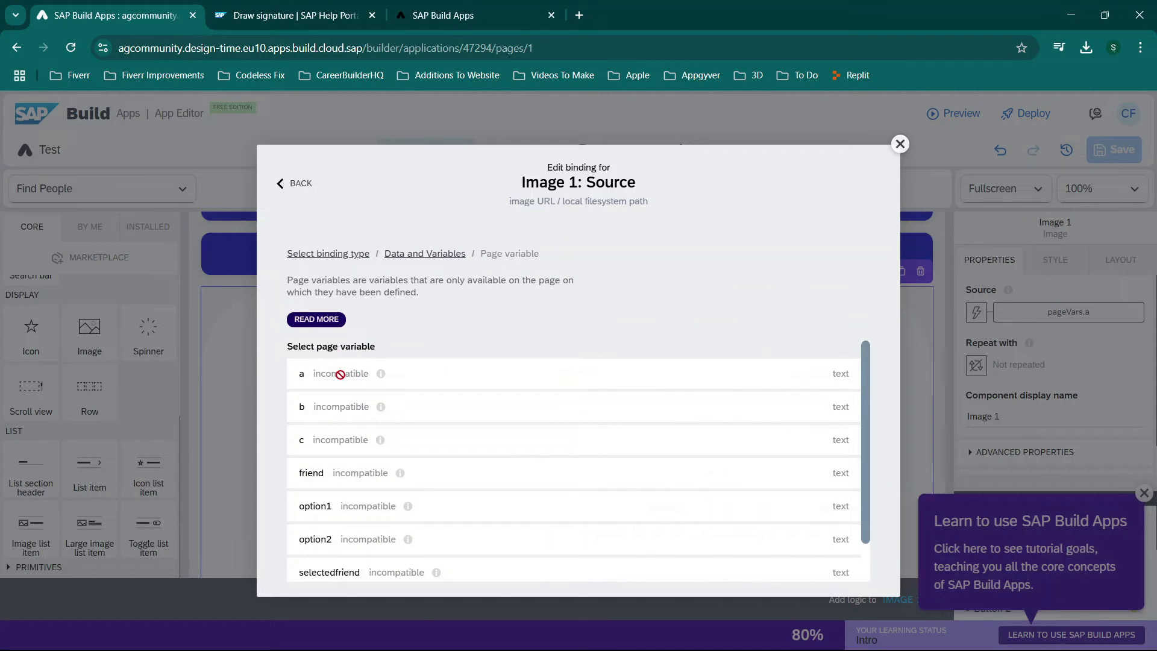
{"action": "left_click", "coordinate": [333, 254]}
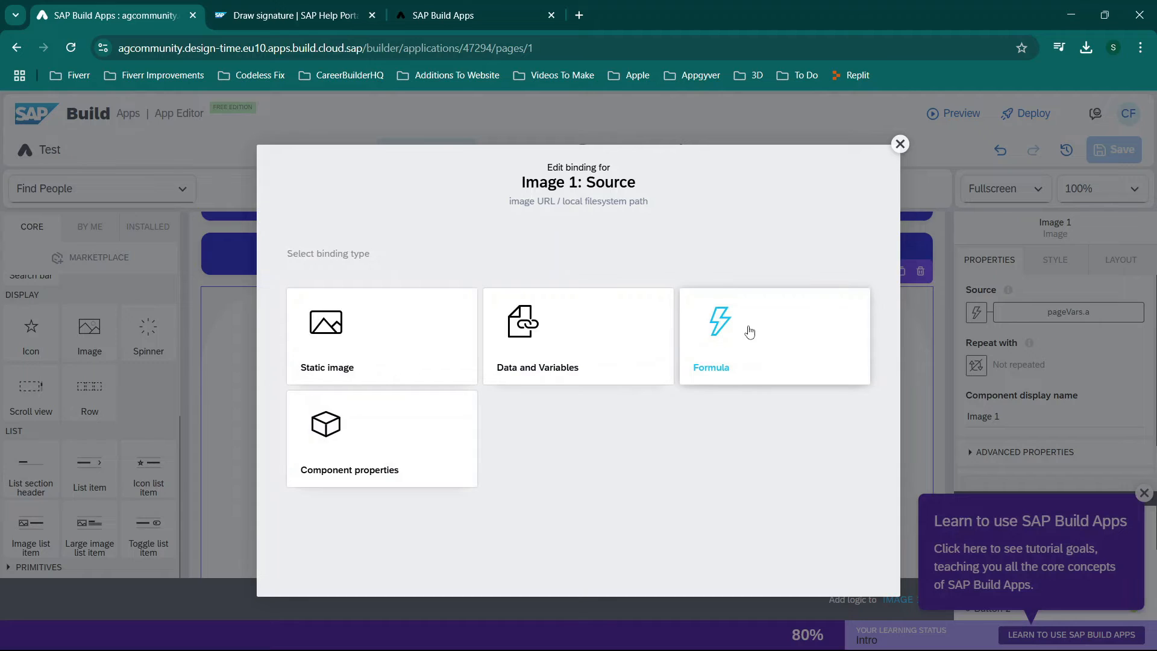
Step: Bind the image's Source to the formula pageVars.a and save it
{"action": "left_click", "coordinate": [749, 332]}
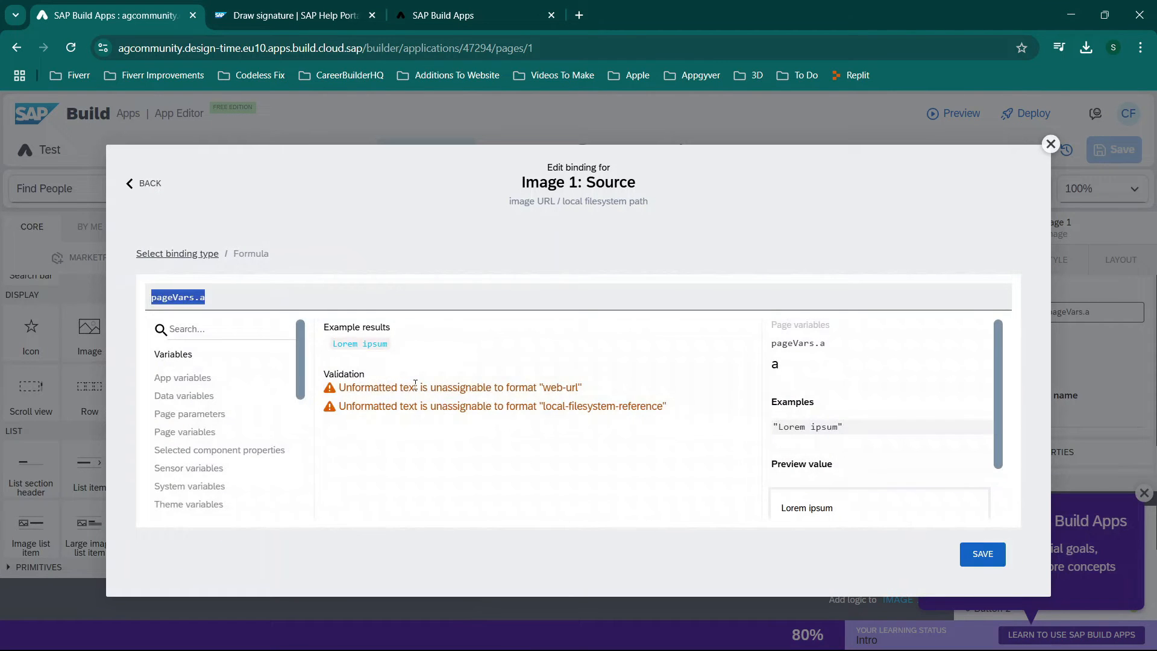
{"action": "type", "text": "pae"}
{"action": "key", "text": "BackSpace"}
{"action": "type", "text": "ge"}
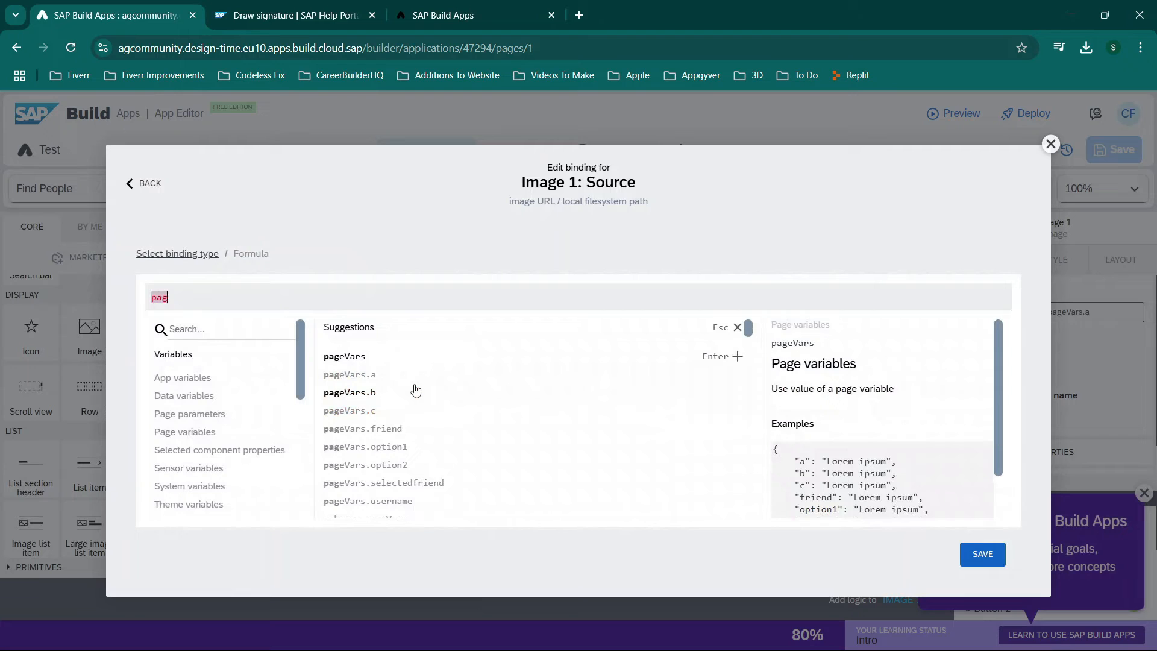
{"action": "left_click", "coordinate": [375, 377]}
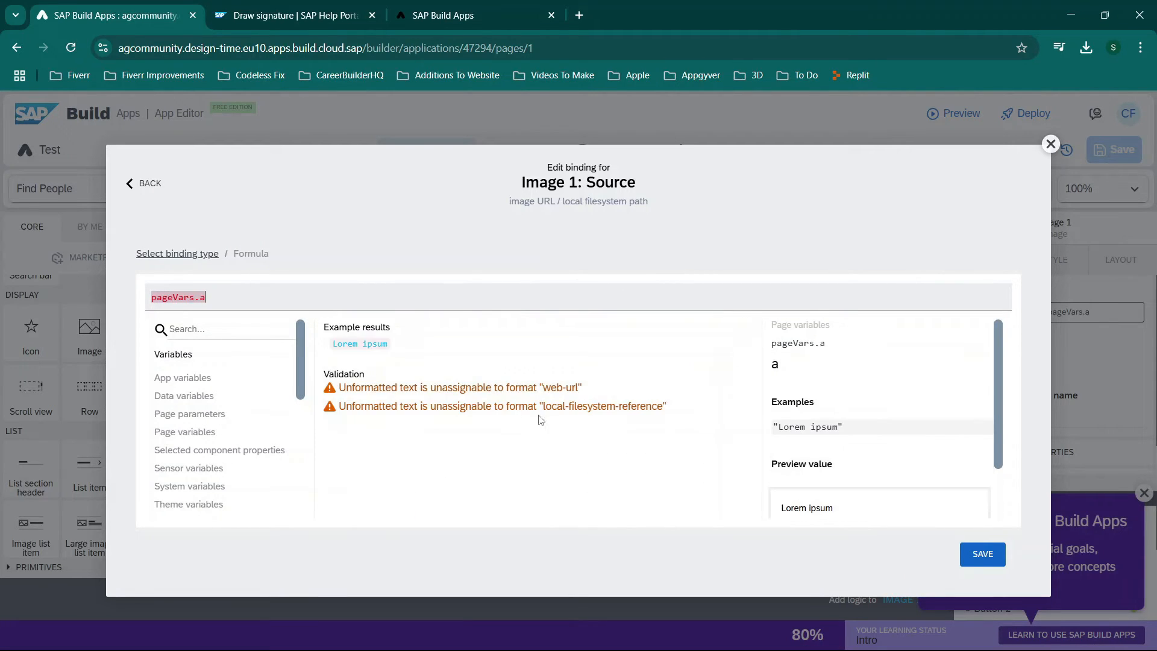
{"action": "left_click", "coordinate": [978, 561]}
{"action": "left_click", "coordinate": [977, 562]}
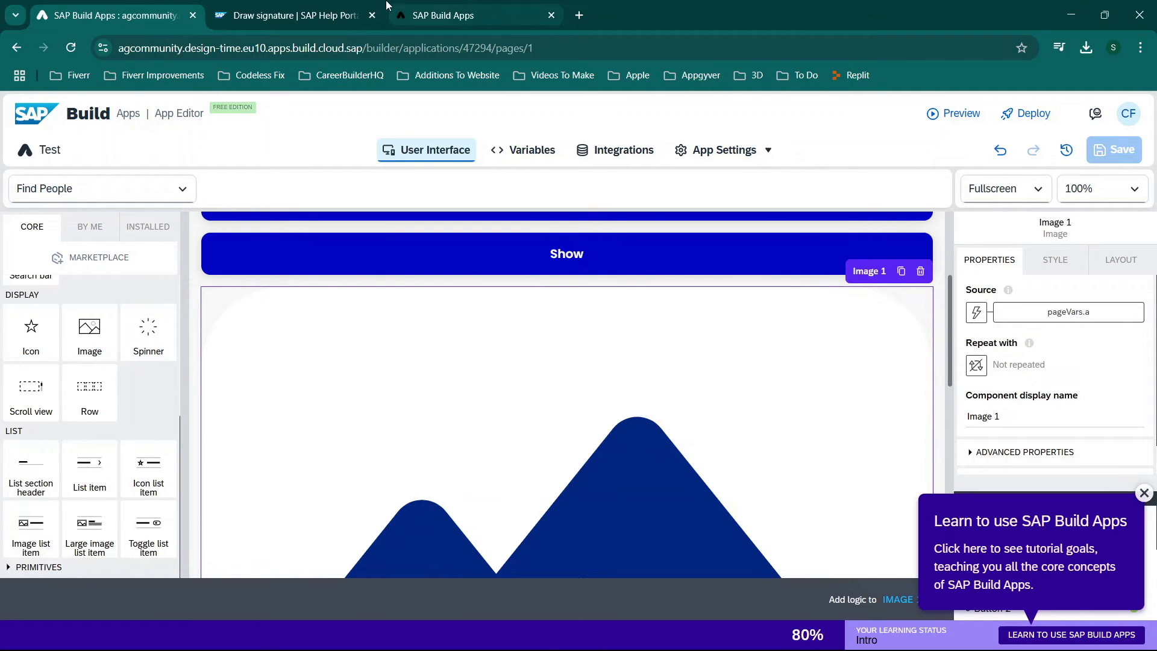
Step: Check the Draw signature introduction in the SAP Help Portal, and try the Action button in the web preview of the app
{"action": "left_click", "coordinate": [245, 5]}
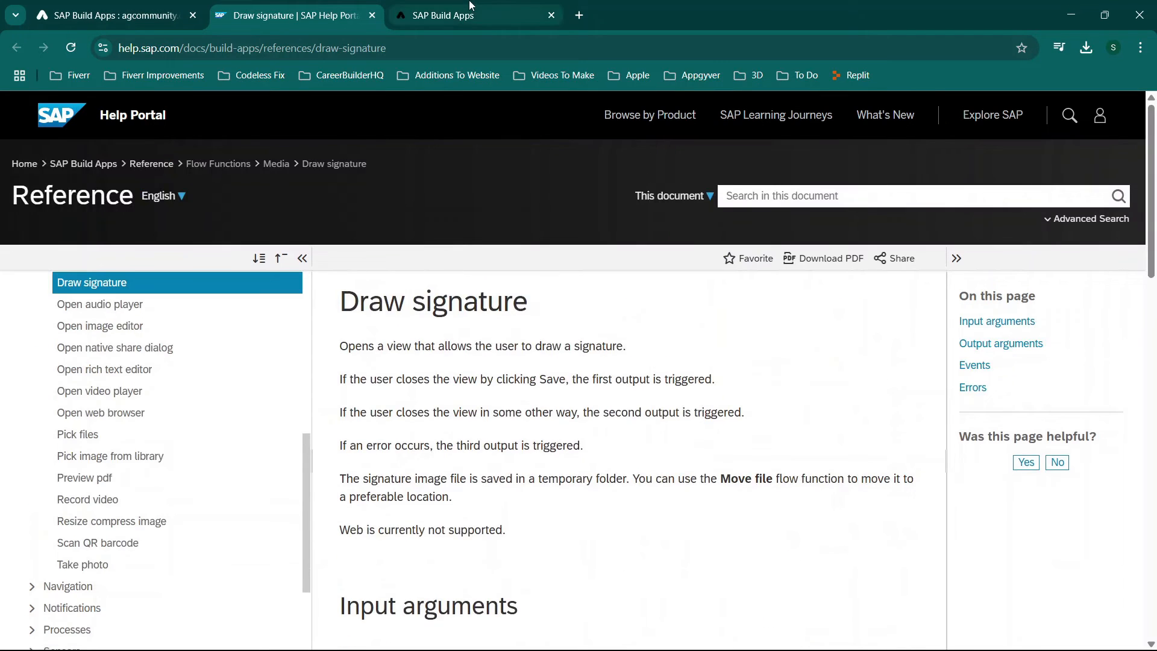
{"action": "left_click", "coordinate": [471, 5]}
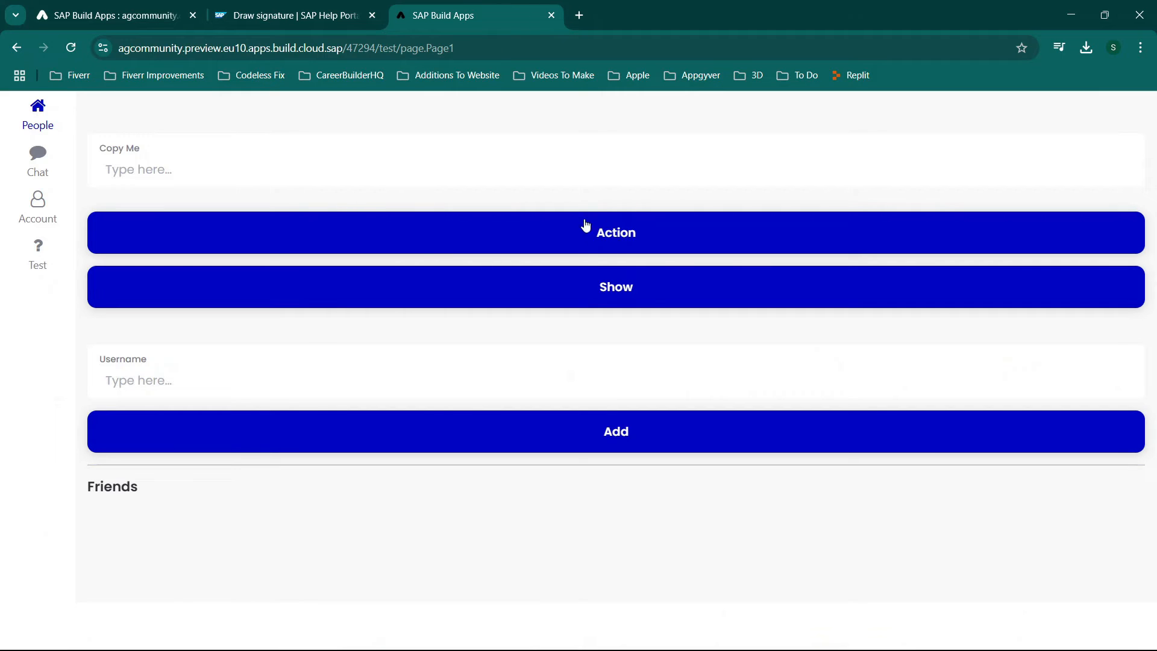
{"action": "left_click", "coordinate": [620, 232]}
{"action": "left_click", "coordinate": [66, 7]}
{"action": "left_click", "coordinate": [449, 4]}
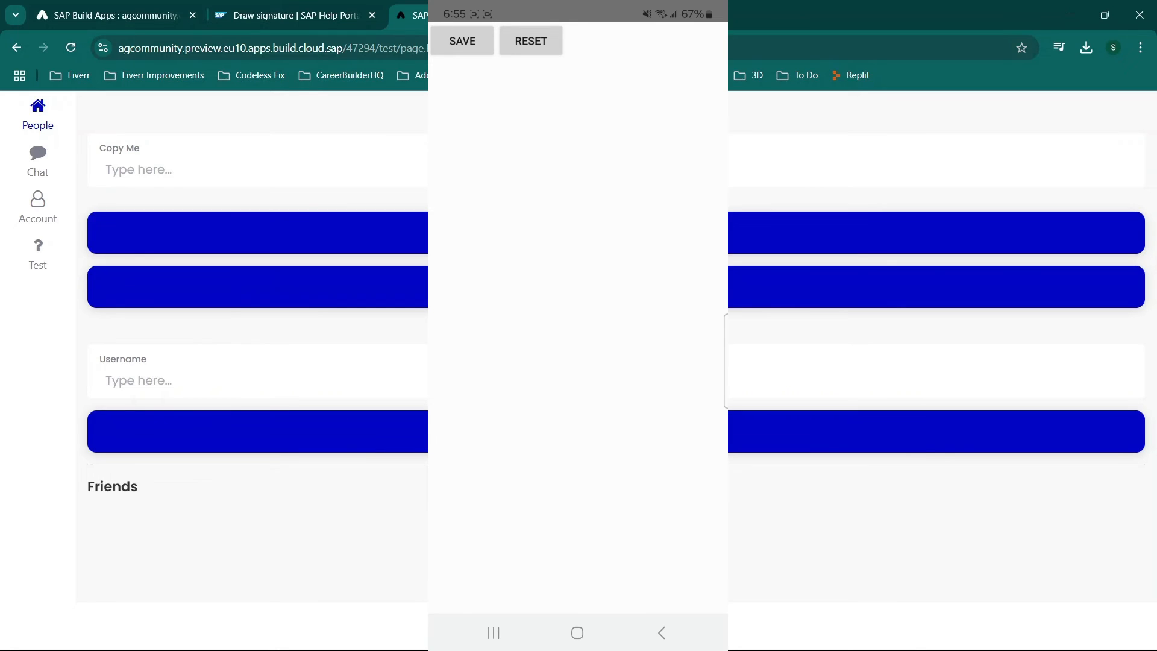
Step: Draw a looping scribble on the mobile preview's signature view and reset it
{"action": "mouse_move", "coordinate": [493, 91]}
{"action": "left_mouse_down"}
{"action": "mouse_move", "coordinate": [490, 143]}
{"action": "mouse_move", "coordinate": [520, 132]}
{"action": "mouse_move", "coordinate": [527, 169]}
{"action": "mouse_move", "coordinate": [553, 169]}
{"action": "left_mouse_up"}
{"action": "mouse_move", "coordinate": [627, 169]}
{"action": "left_mouse_down"}
{"action": "mouse_move", "coordinate": [686, 162]}
{"action": "mouse_move", "coordinate": [482, 169]}
{"action": "left_mouse_up"}
{"action": "mouse_move", "coordinate": [574, 170]}
{"action": "left_mouse_down"}
{"action": "mouse_move", "coordinate": [493, 115]}
{"action": "mouse_move", "coordinate": [464, 169]}
{"action": "left_mouse_up"}
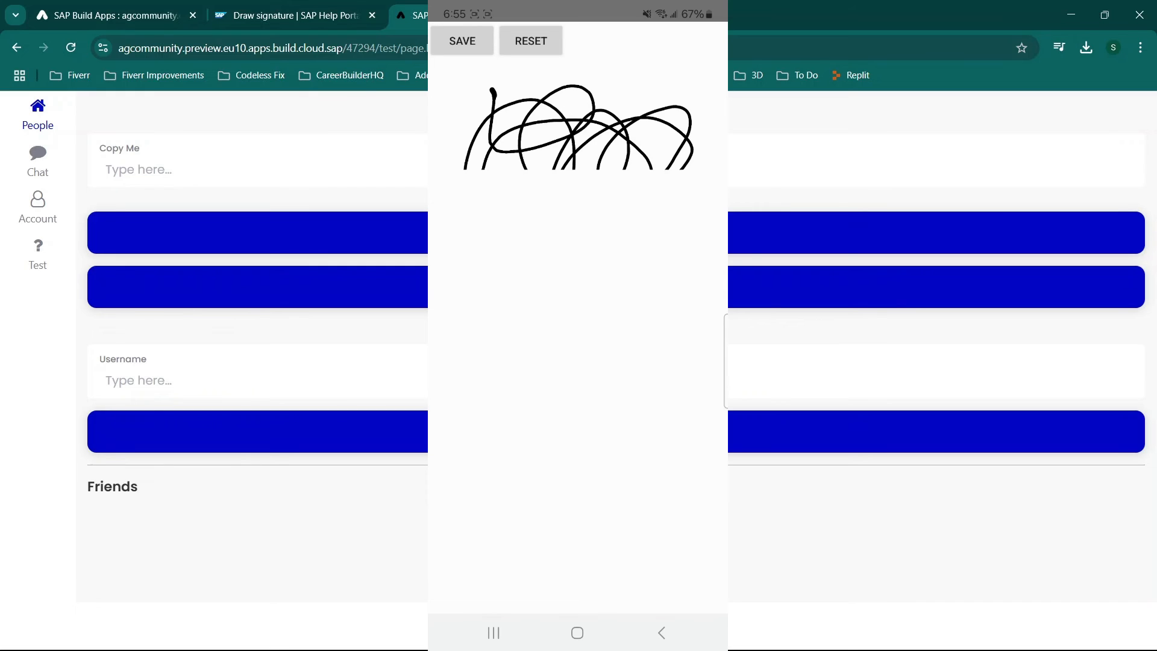
{"action": "left_click", "coordinate": [531, 40]}
Step: Draw a new signature in the mobile preview, save it, and check the file path and image on the page
{"action": "mouse_move", "coordinate": [517, 112]}
{"action": "left_mouse_down"}
{"action": "mouse_move", "coordinate": [533, 135]}
{"action": "mouse_move", "coordinate": [702, 116]}
{"action": "left_mouse_up"}
{"action": "left_click", "coordinate": [463, 40]}
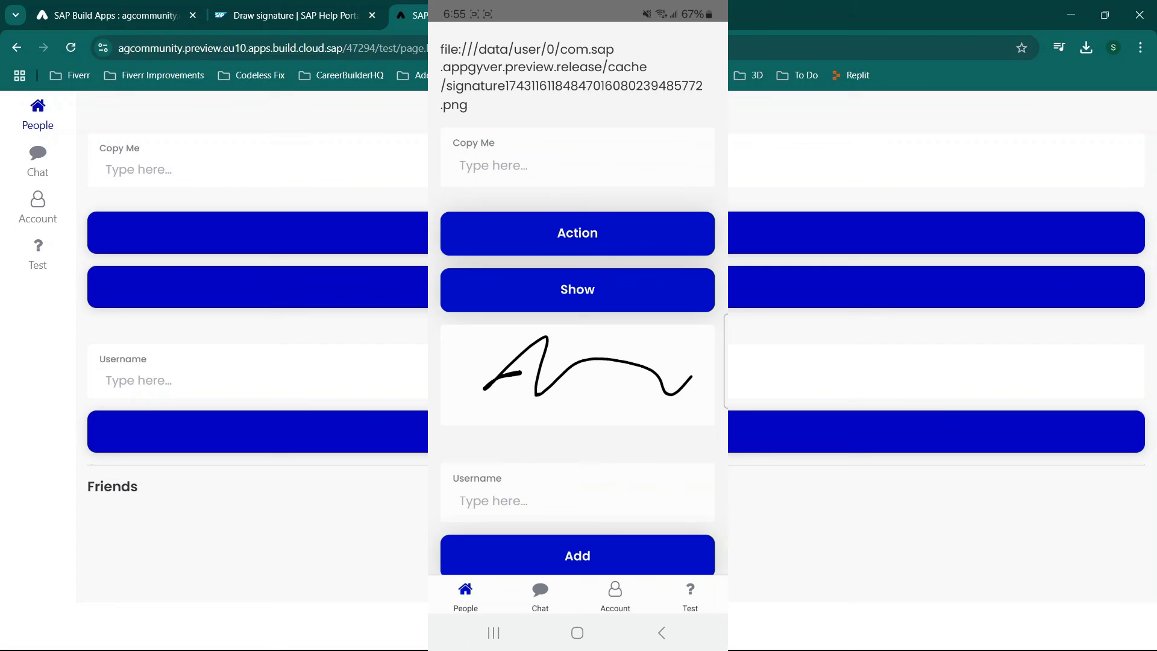
{"action": "scroll", "coordinate": [577, 298], "scroll_direction": "down", "scroll_amount": 2}
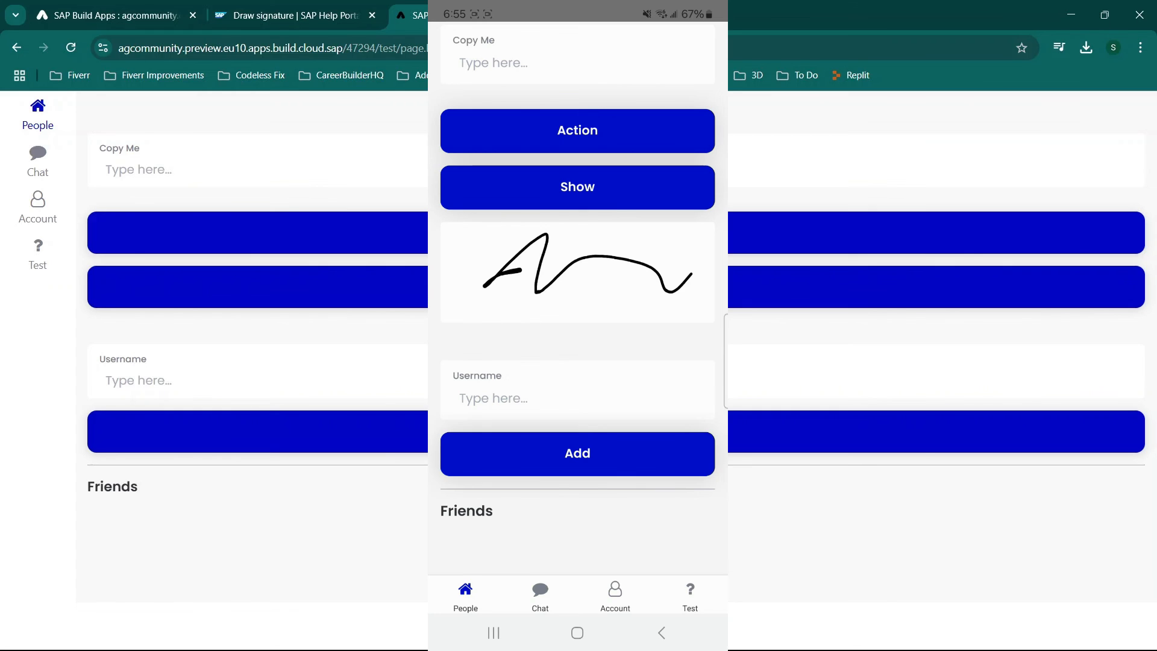
{"action": "scroll", "coordinate": [577, 298], "scroll_direction": "up", "scroll_amount": 2}
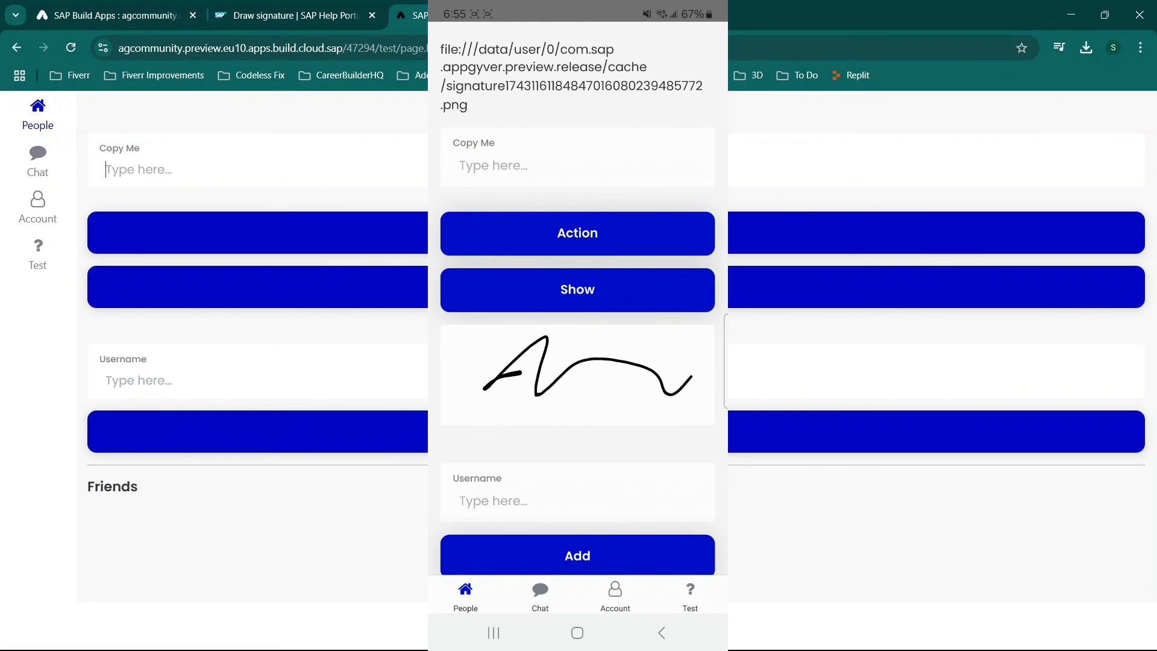